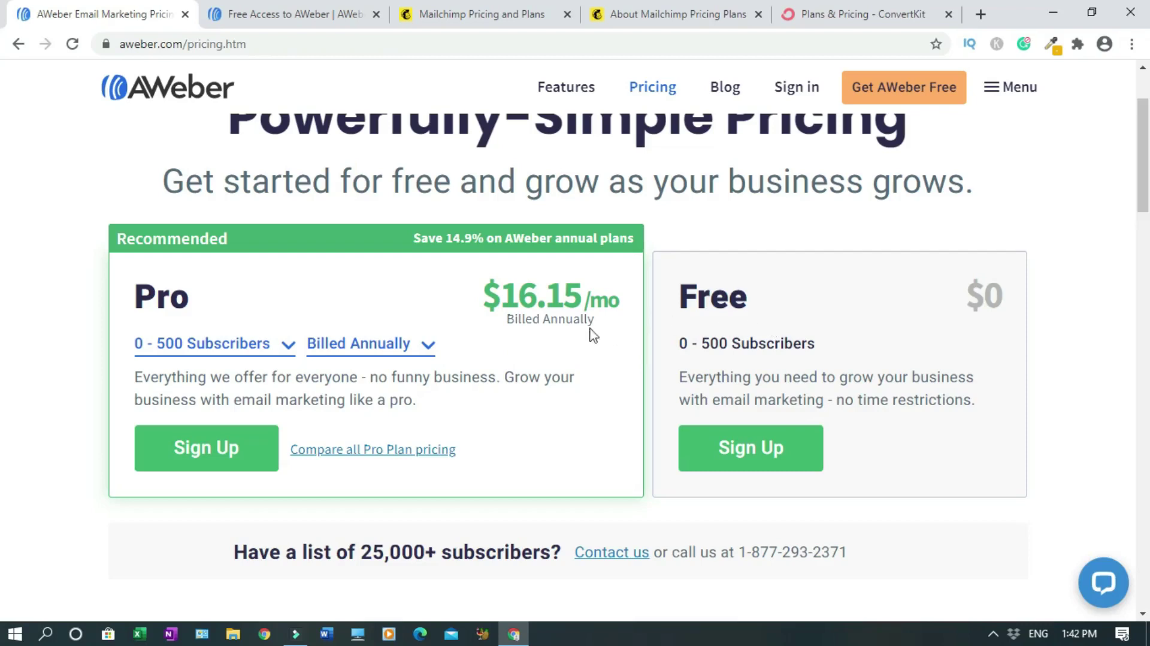
- Scroll down AWeber's pricing page to the Pro versus Free features comparison
scroll(2, 180, "down", 4)
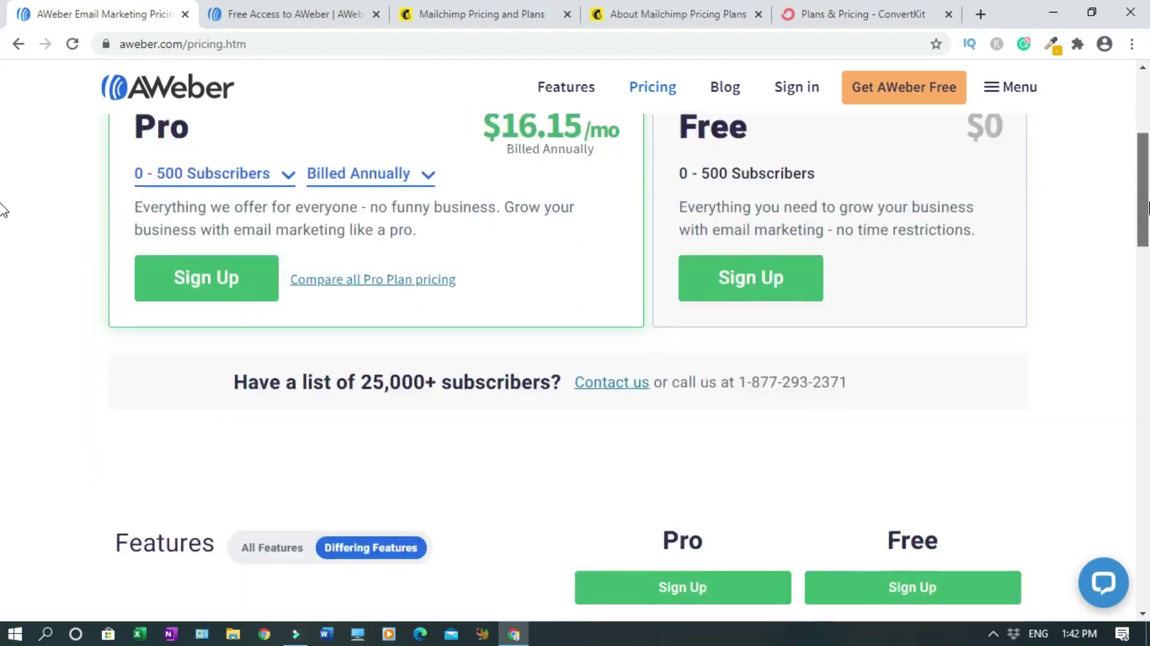
scroll(2, 241, "down", 5)
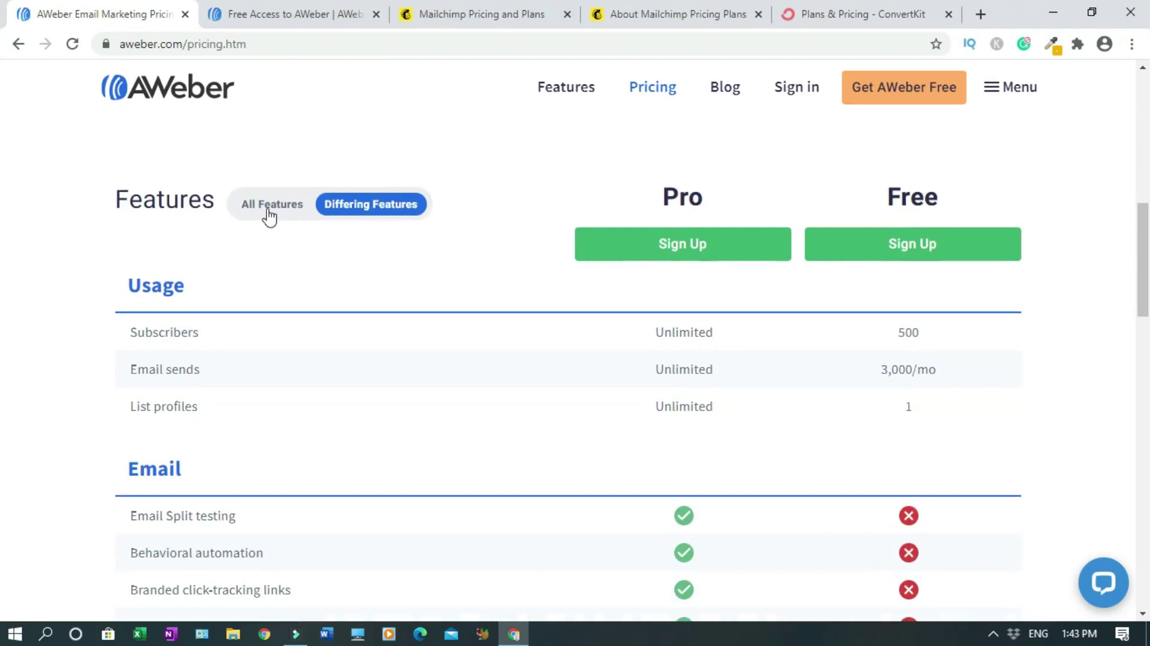
left_click(269, 210)
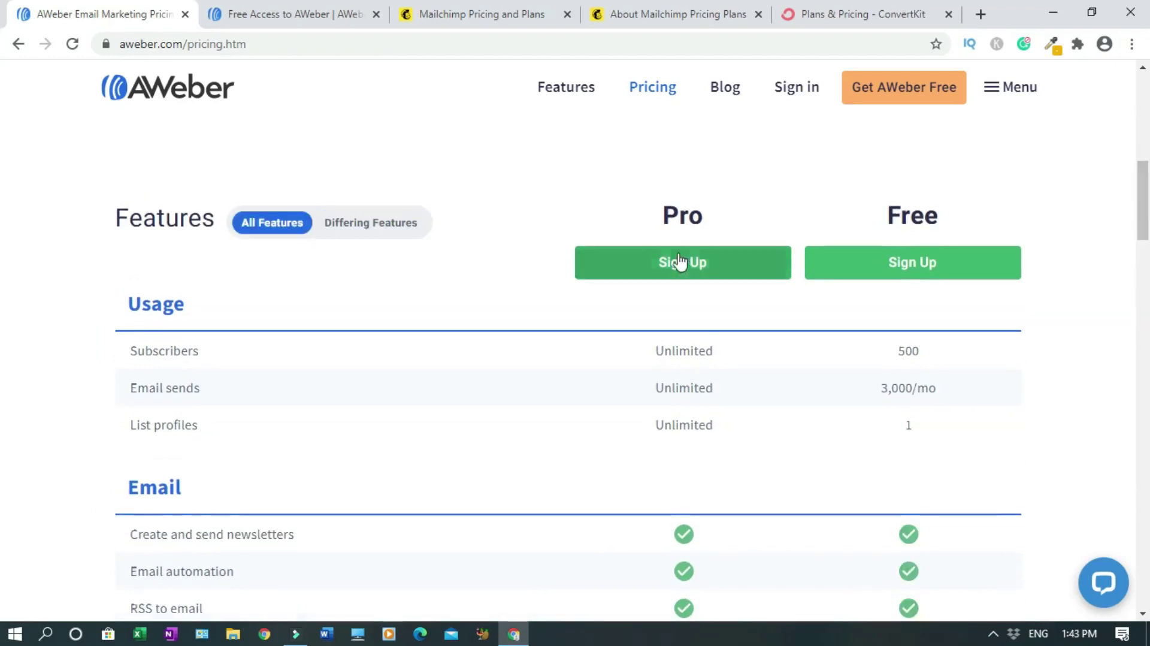
scroll(385, 274, "down", 1)
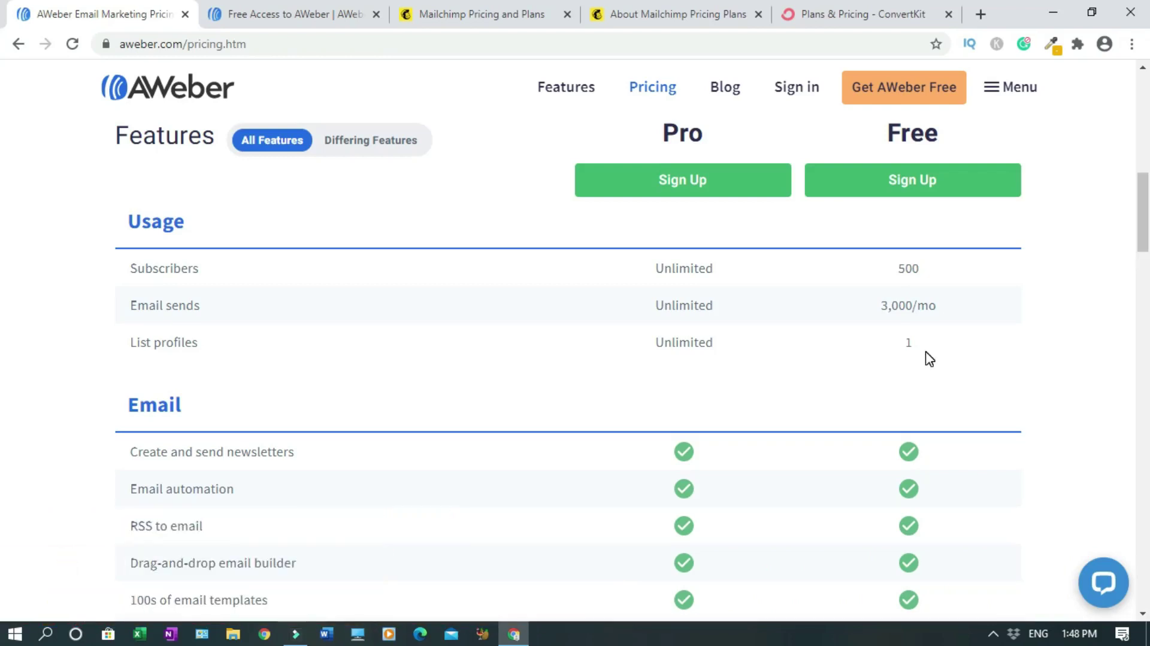
scroll(928, 358, "down", 3)
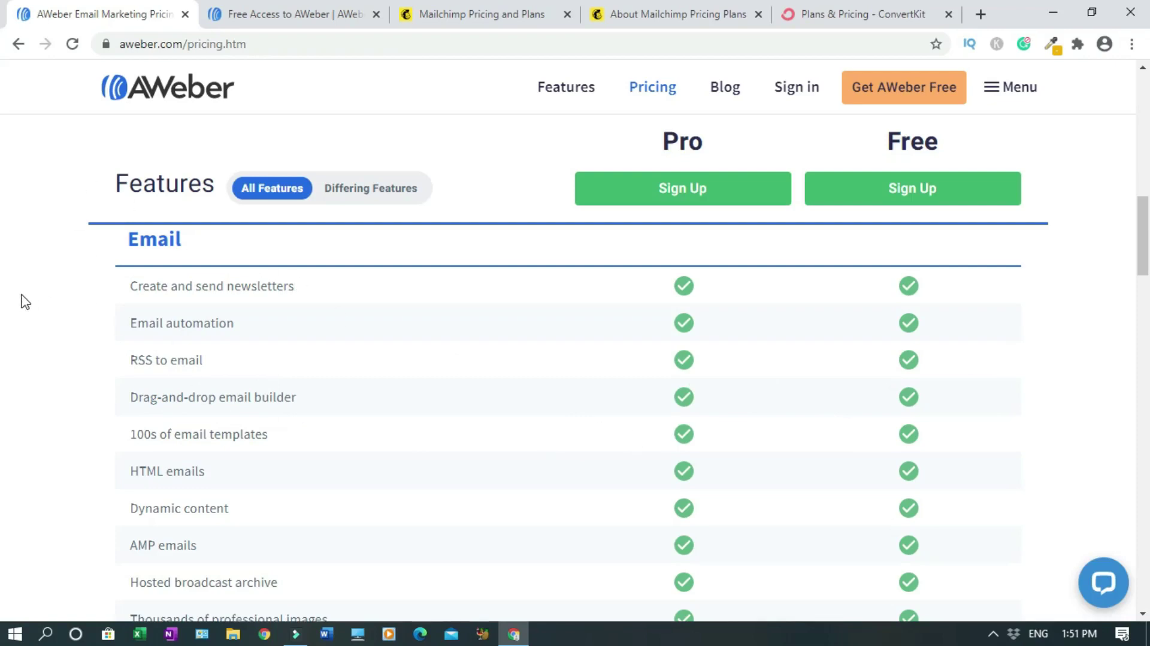
scroll(23, 300, "up", 1)
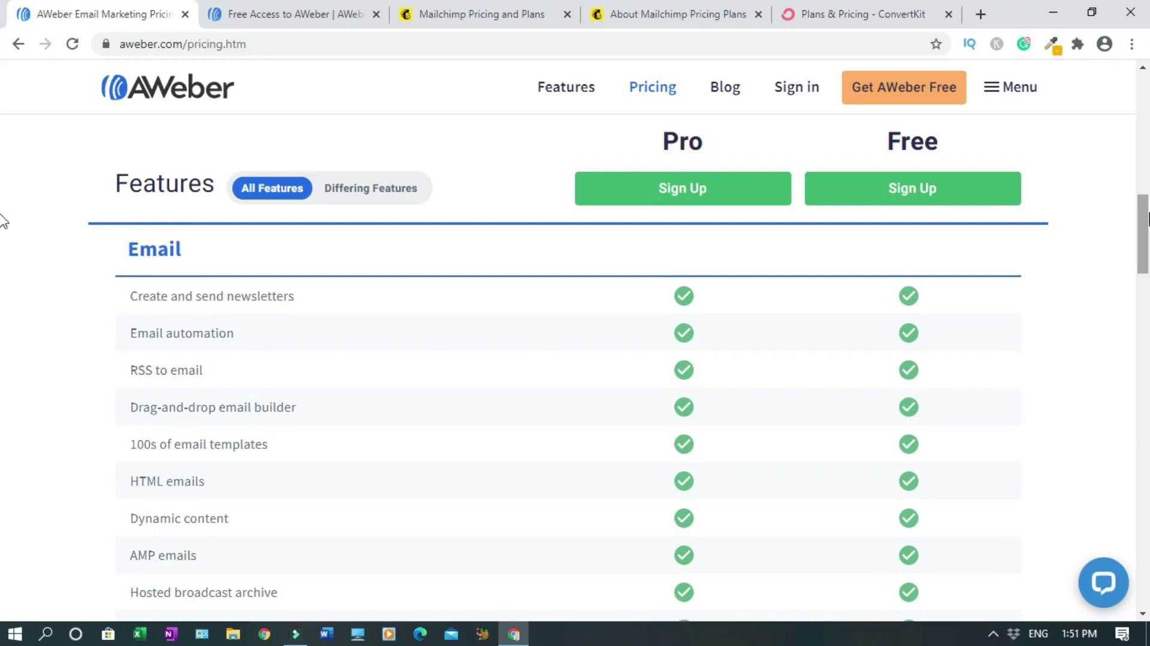
scroll(3, 230, "down", 1)
scroll(3, 234, "down", 3)
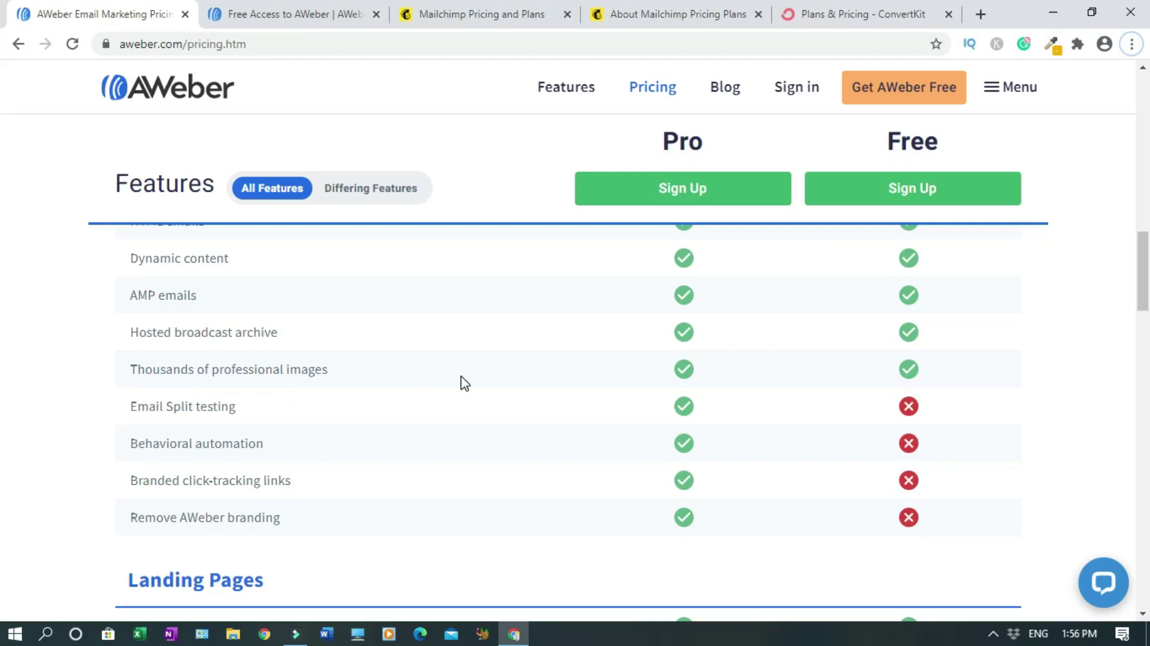
scroll(570, 384, "down", 2)
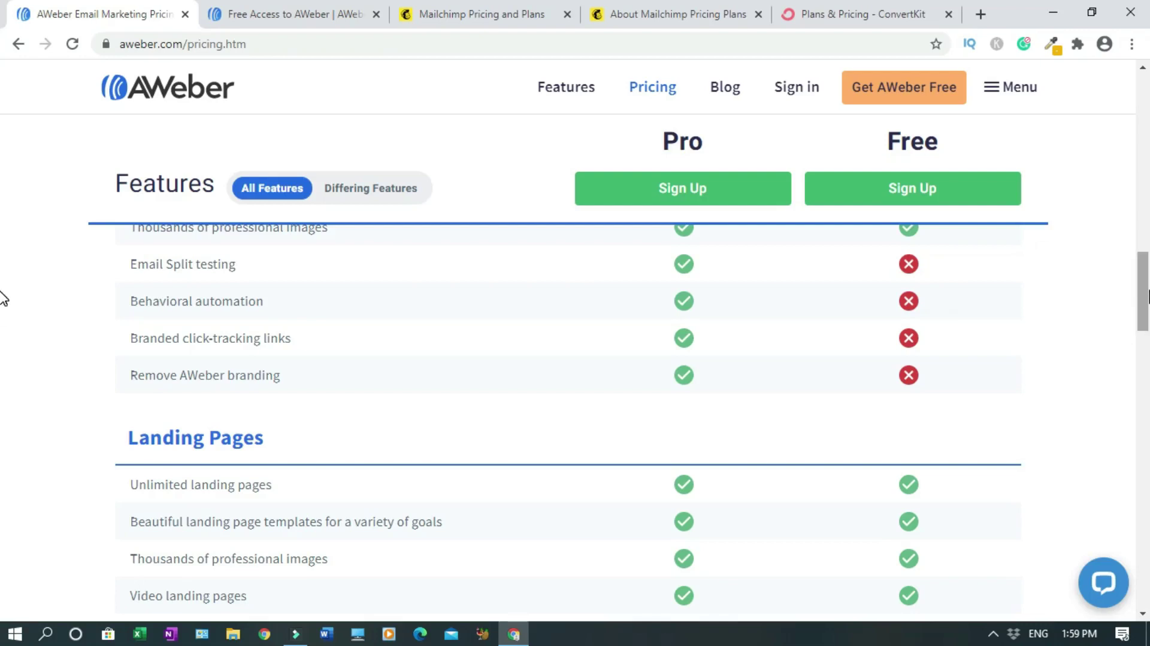
scroll(693, 148, "down", 3)
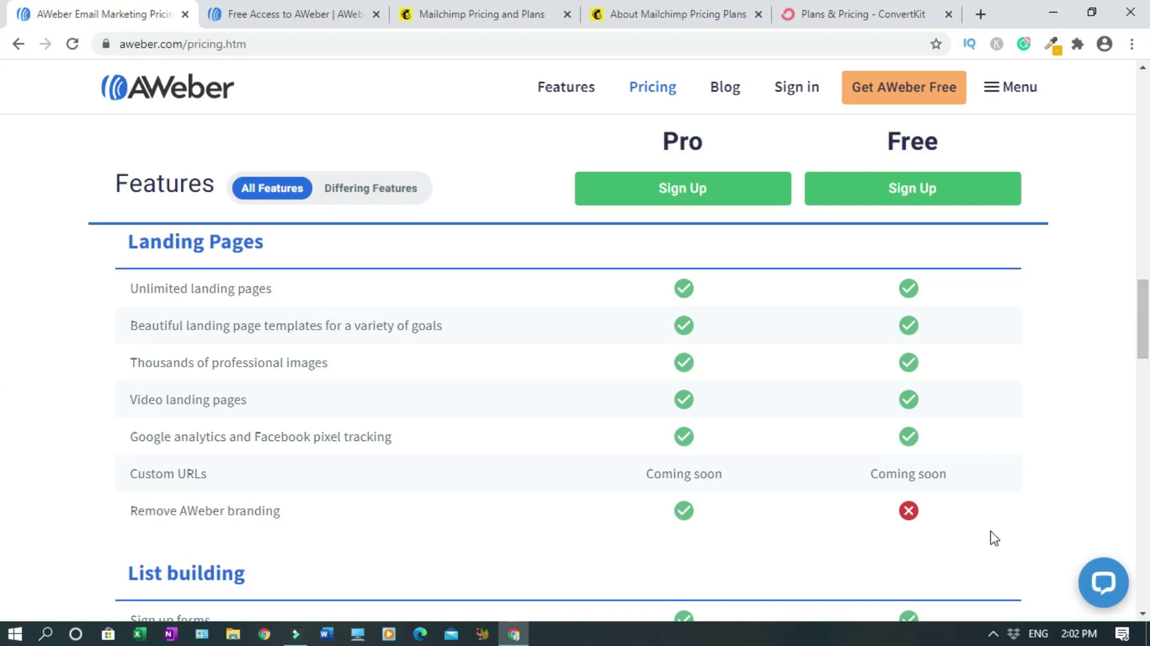
- Scroll to the end of the Pro versus Free table, past unlimited users and 24/7 live support
scroll(4, 339, "down", 4)
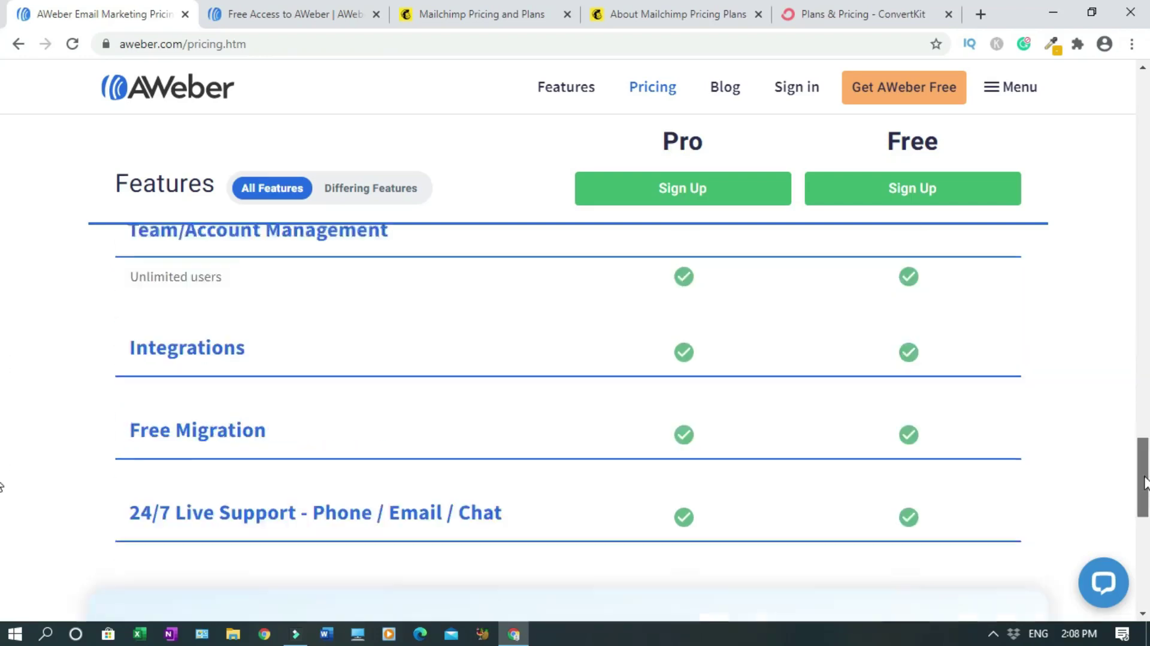
scroll(2, 488, "down", 1)
scroll(2, 488, "down", 1)
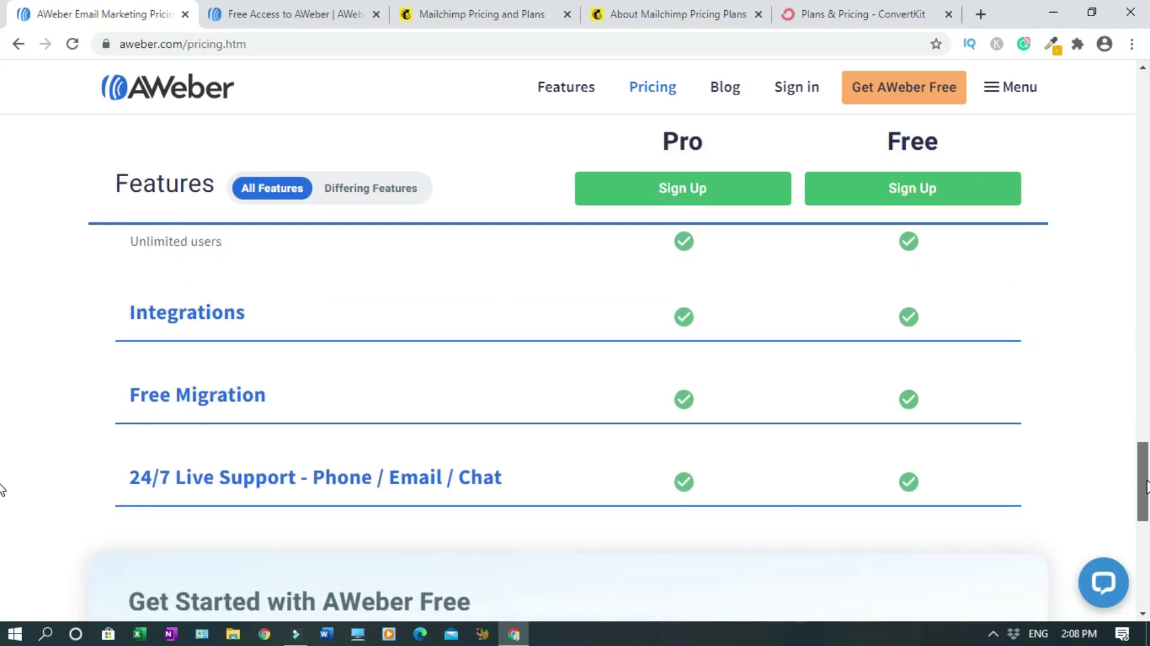
scroll(2, 489, "down", 1)
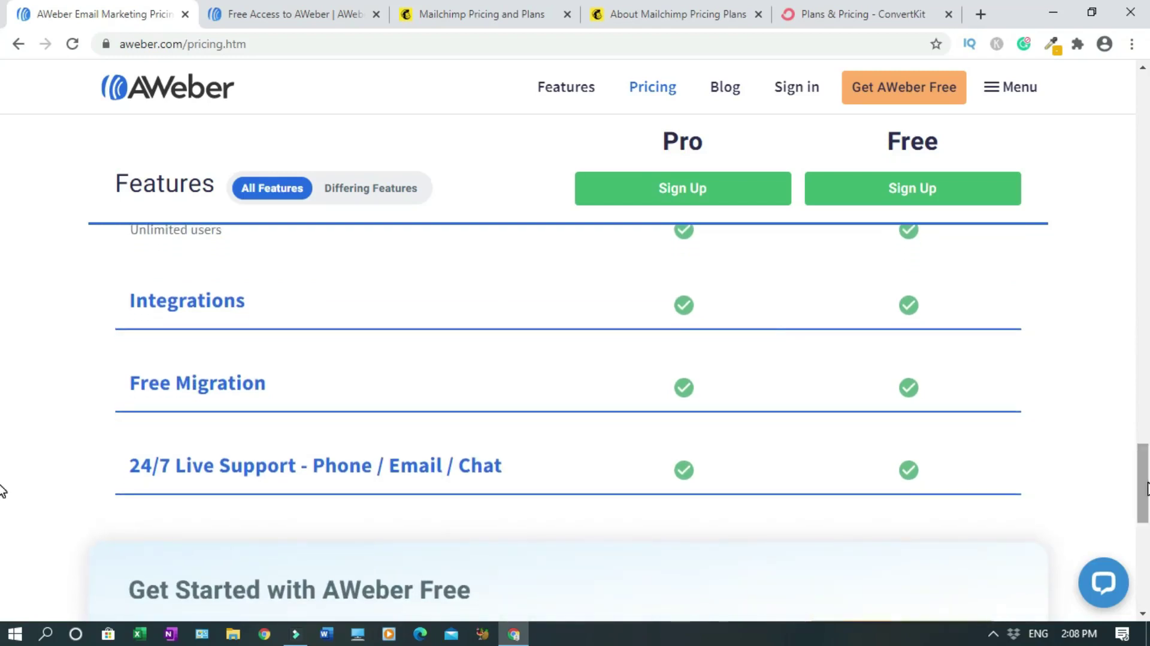
scroll(2, 488, "down", 1)
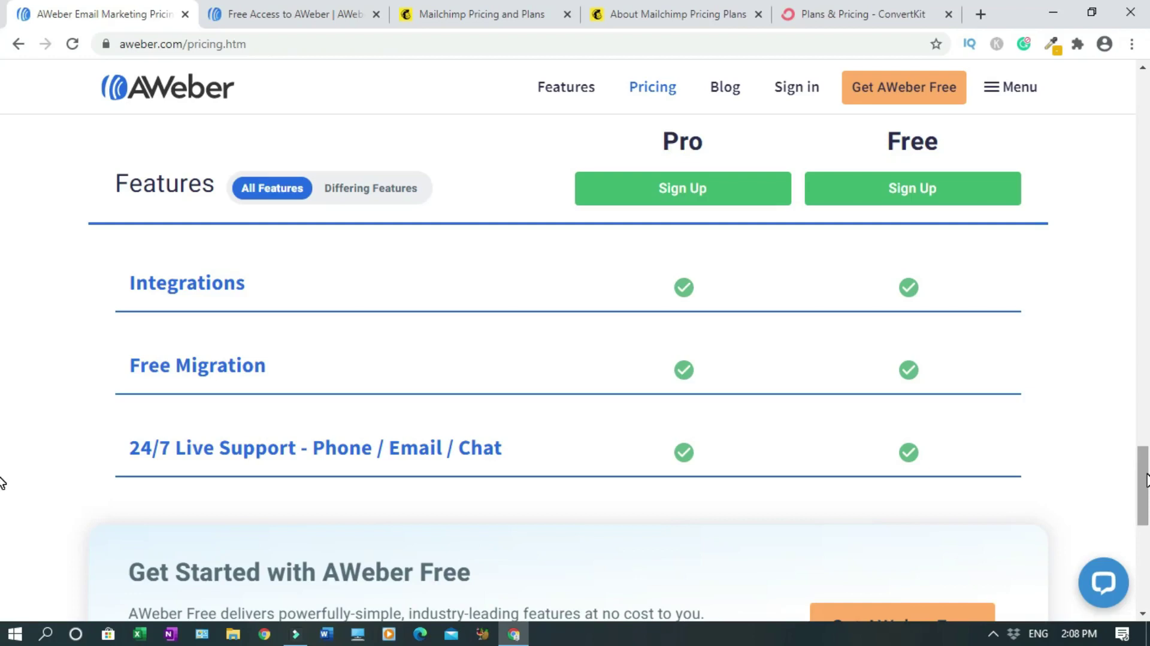
scroll(1144, 479, "down", 2)
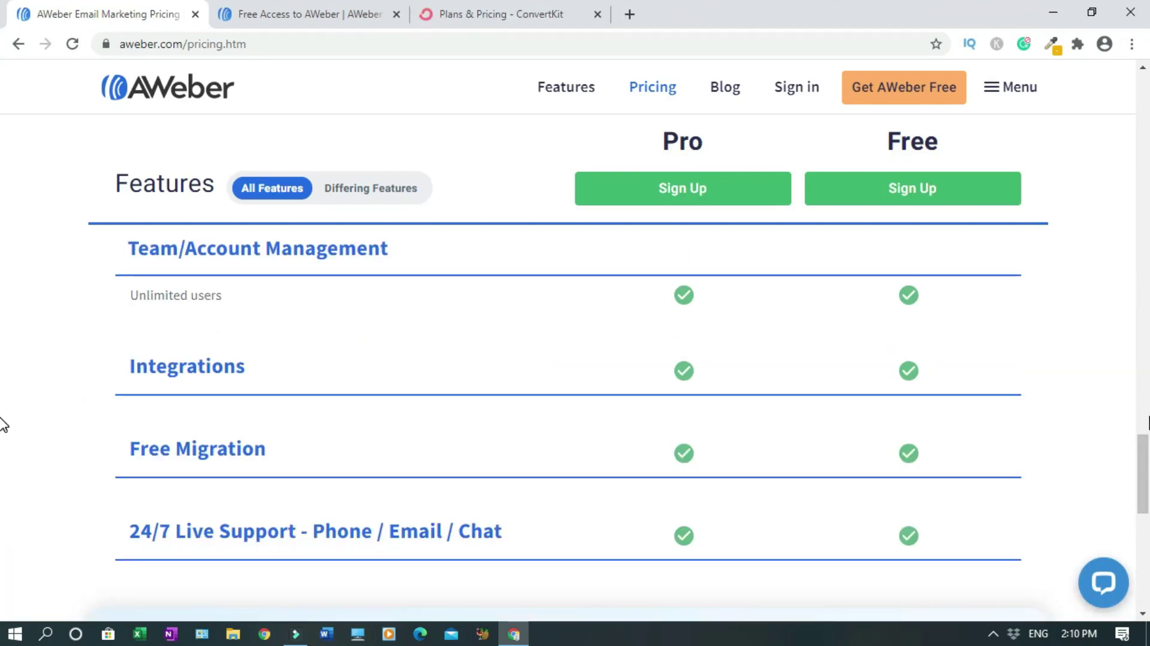
- Switch to ConvertKit's pricing page and review its $0 Free plan for 1,000 subscribers
left_click(492, 15)
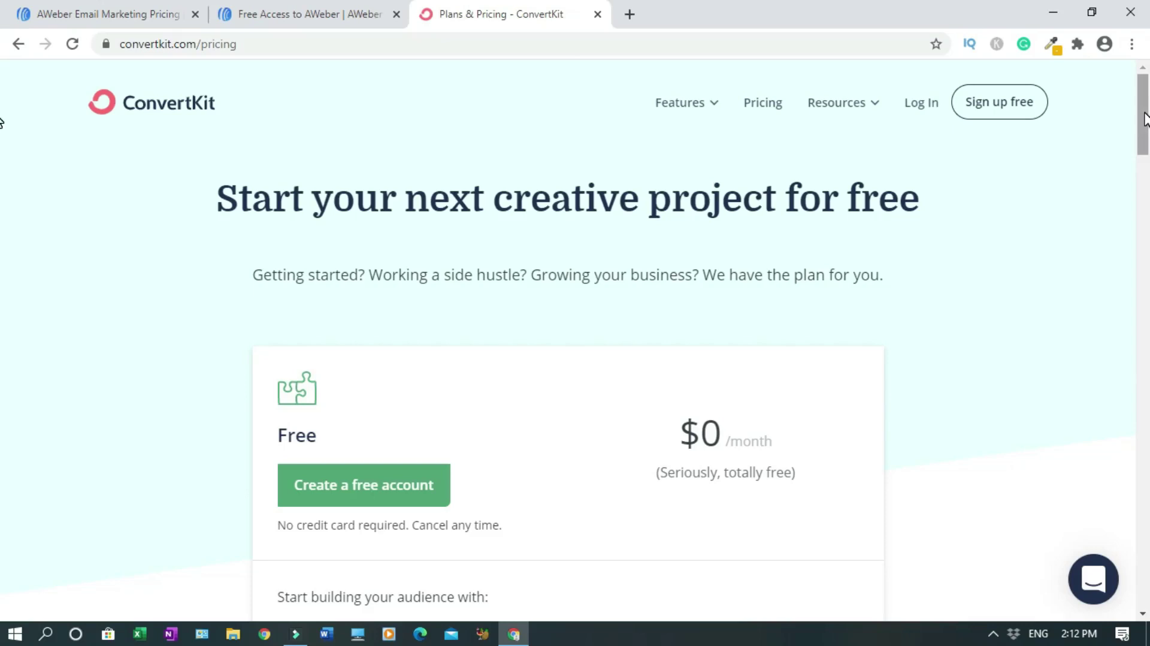
left_click_drag(1145, 118, 1148, 162)
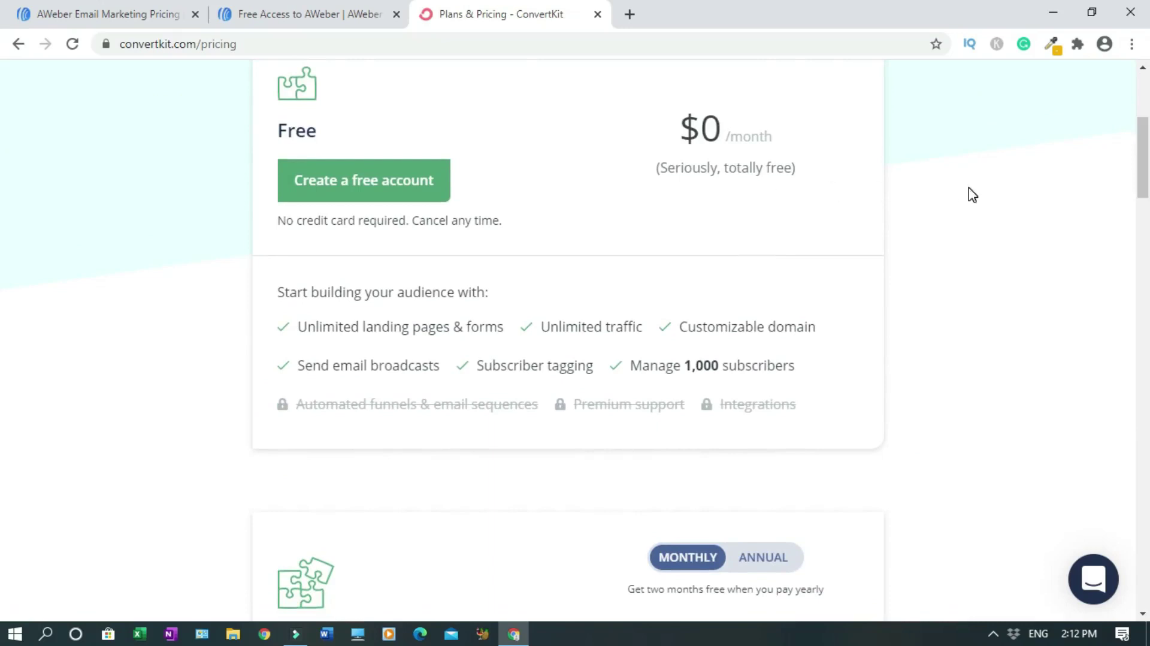
scroll(3, 200, "down", 2)
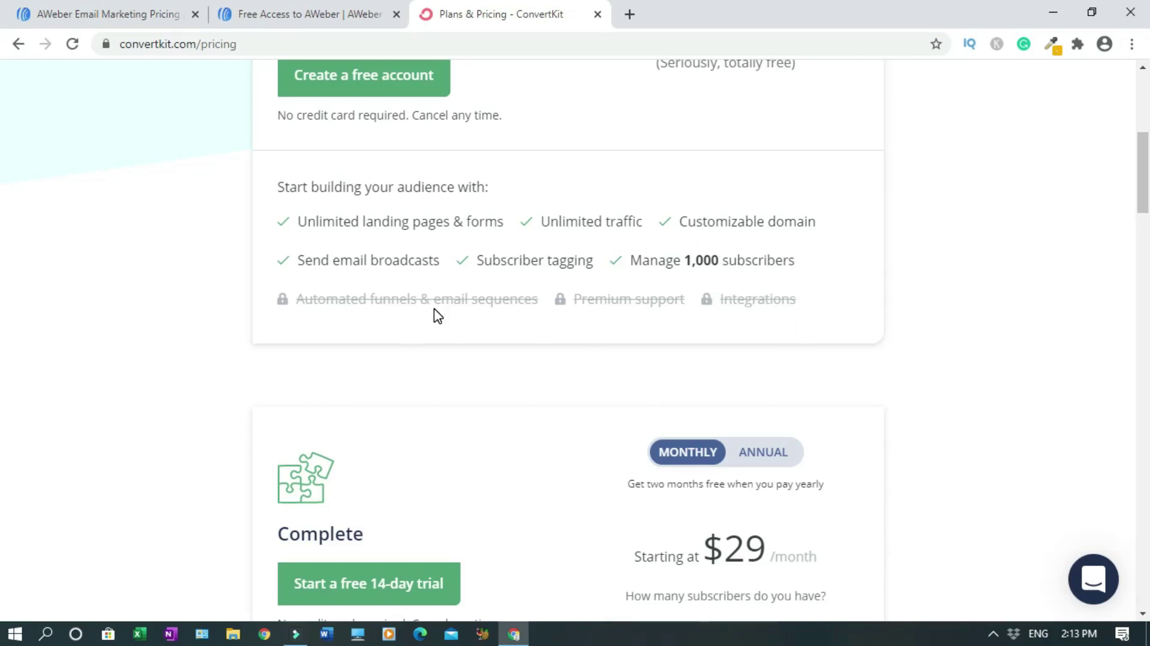
- Close the ConvertKit page and start entering the first name in AWeber's sign-up form
key("ctrl+w")
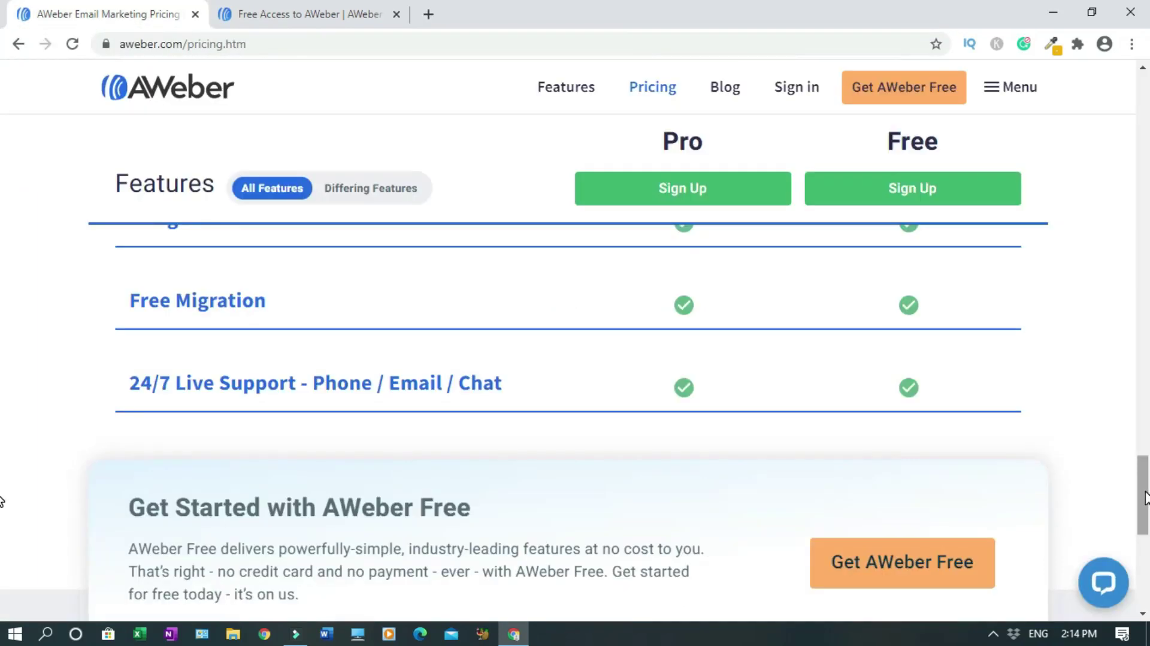
left_click_drag(1146, 497, 1139, 203)
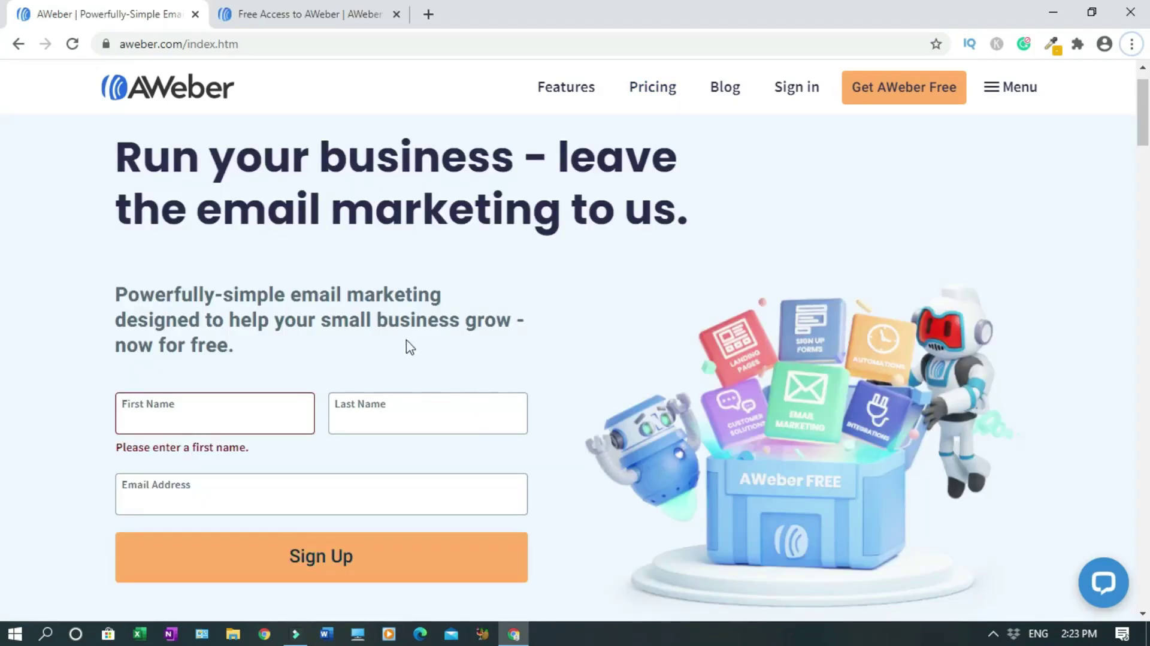
left_click(110, 281)
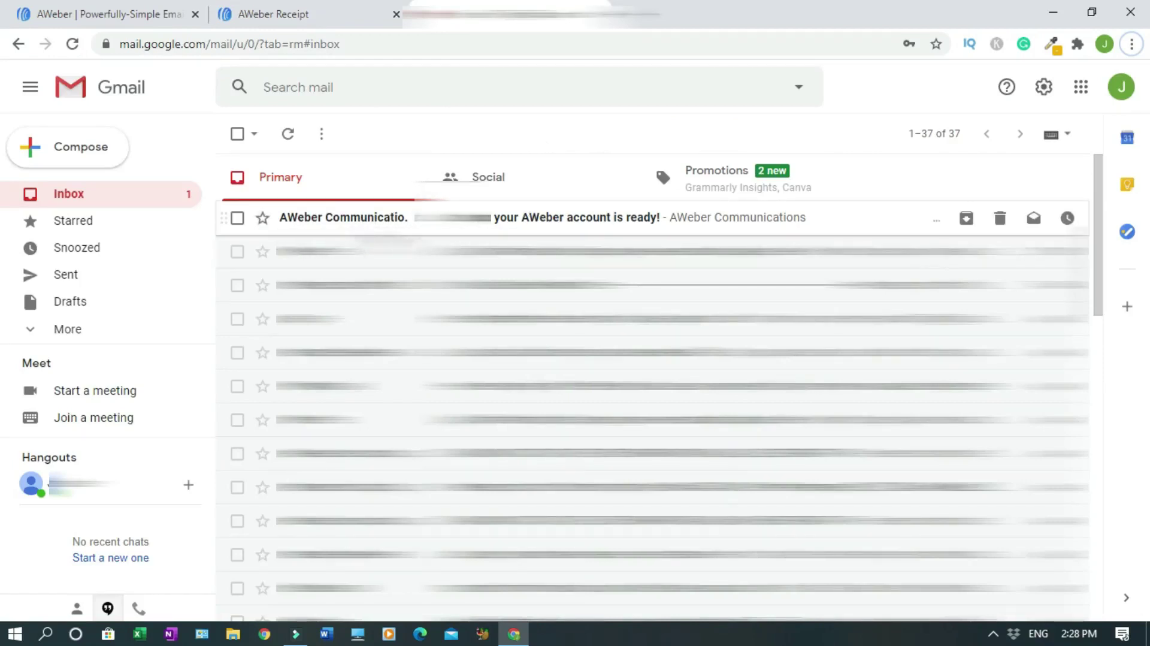
- Open the 'your AWeber account is ready!' email and follow its Get started link
left_click(378, 223)
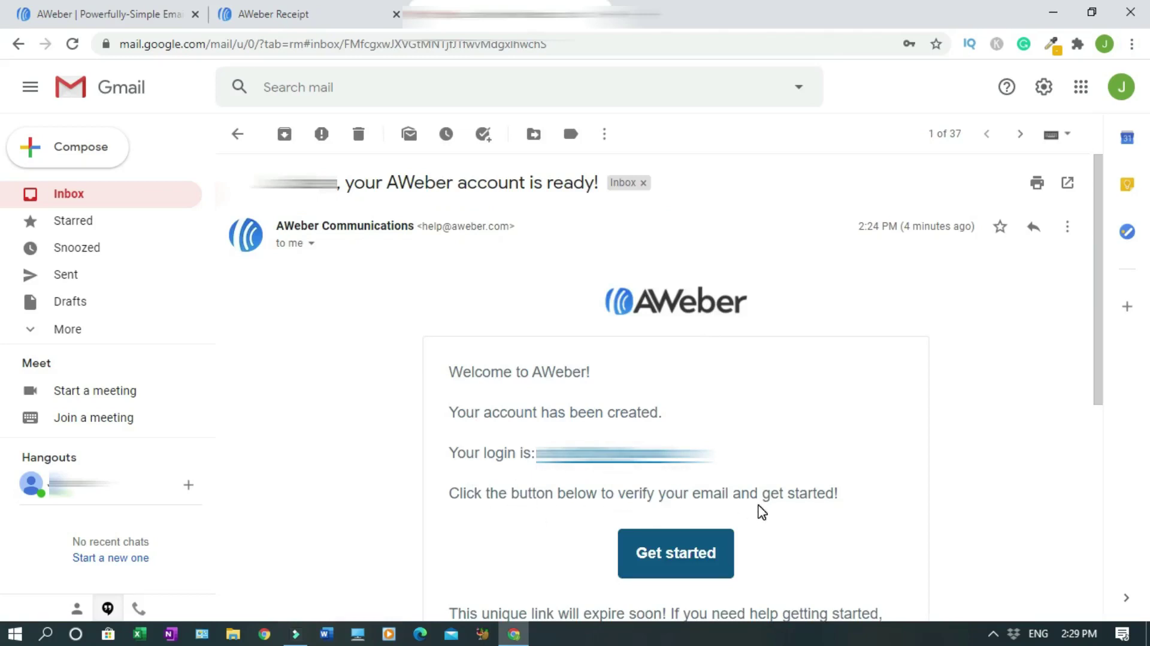
left_click(710, 557)
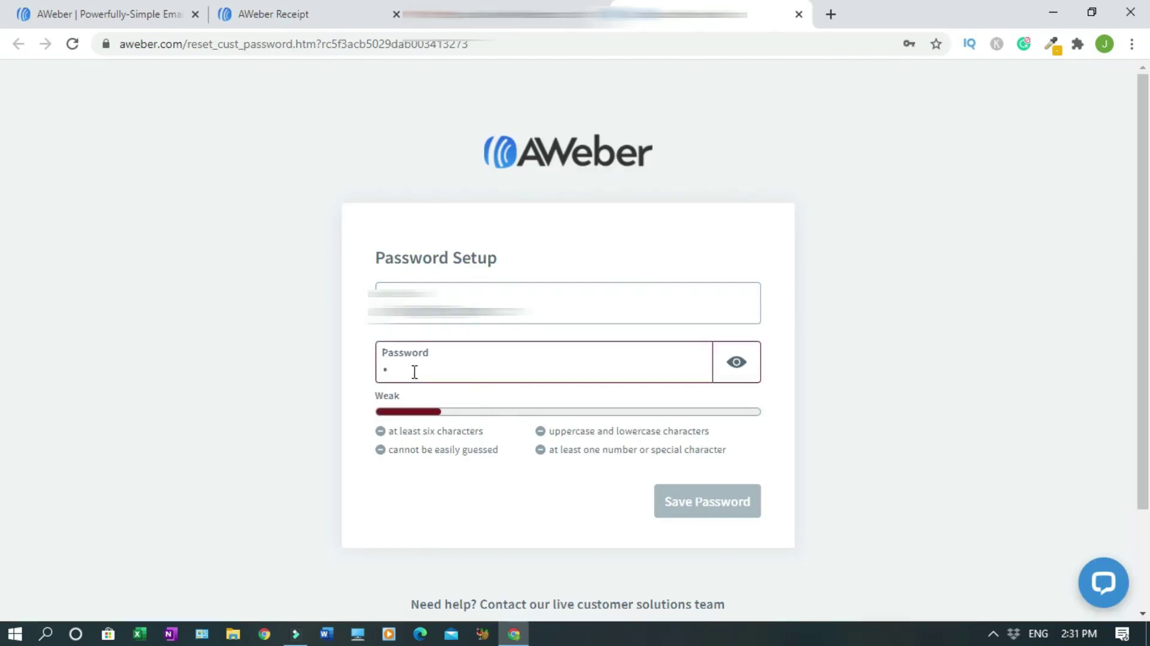
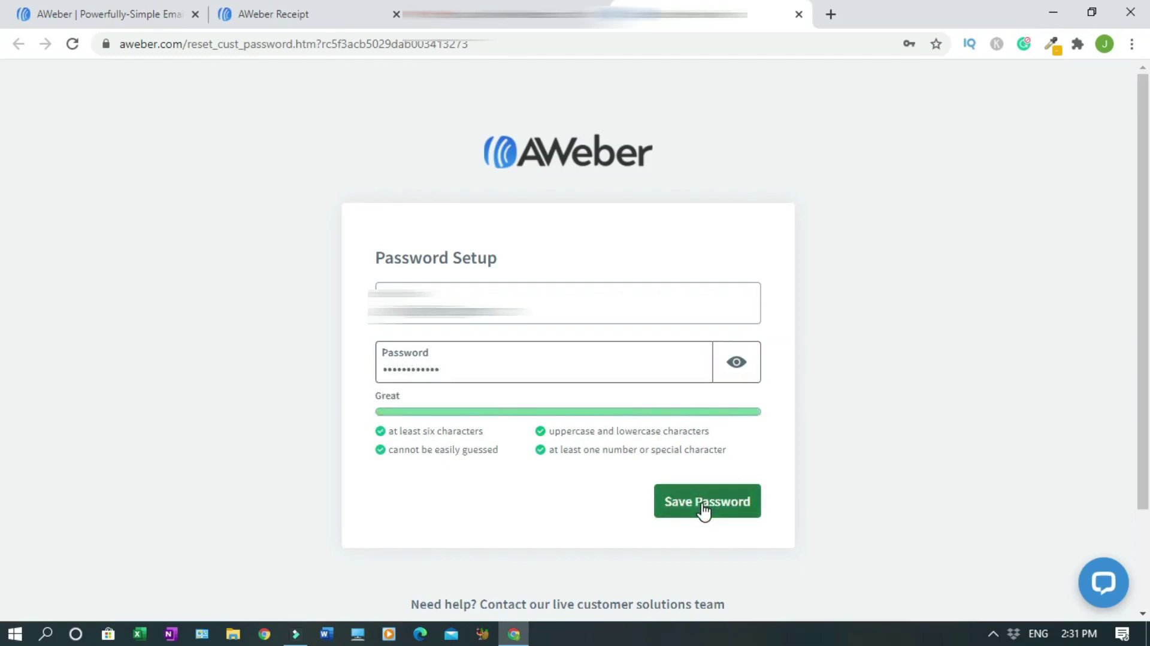
- Enter a new account password and save it
left_click(704, 509)
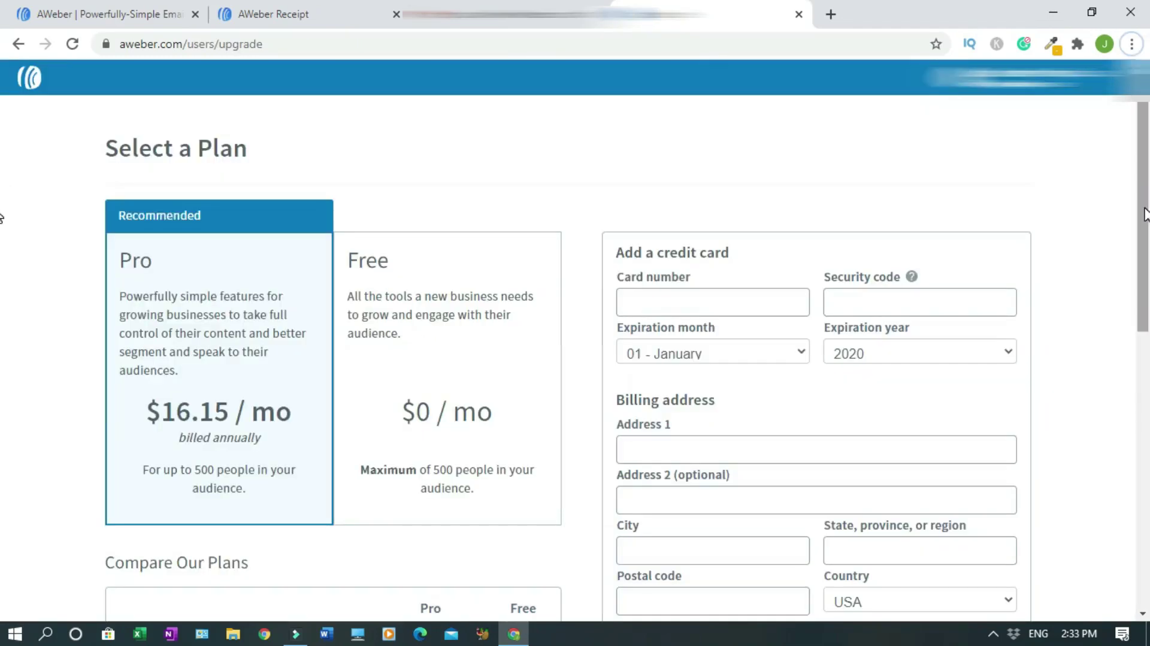
- Compare the plans, pick the Free $0/mo plan, and continue
scroll(1, 217, "down", 1)
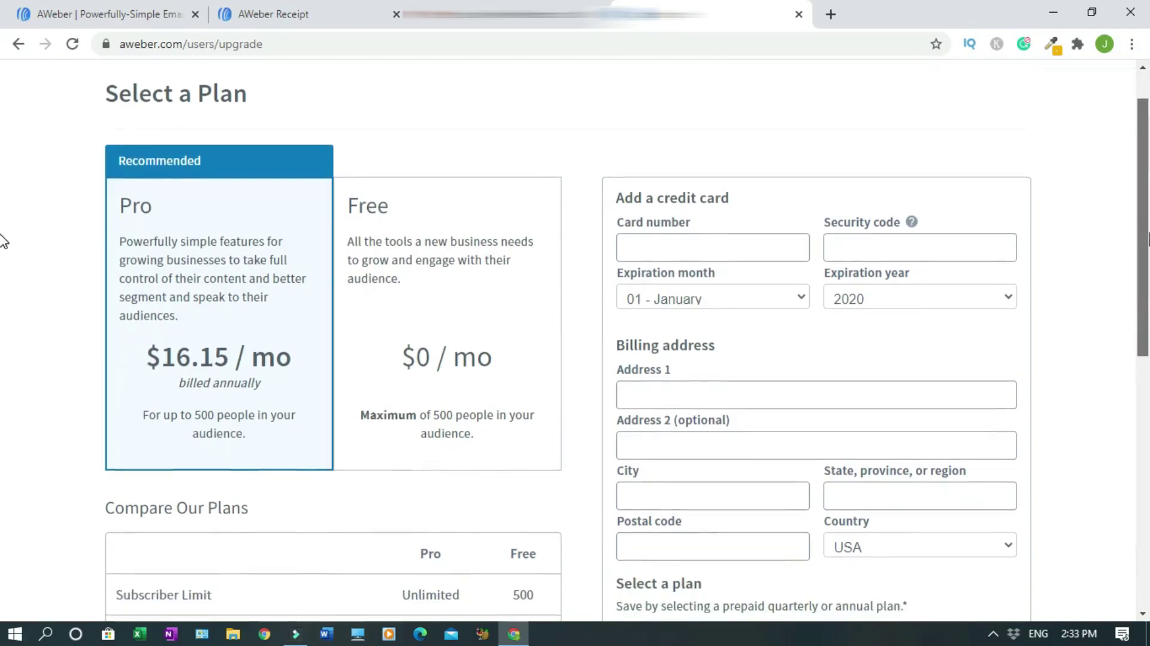
scroll(2, 252, "down", 3)
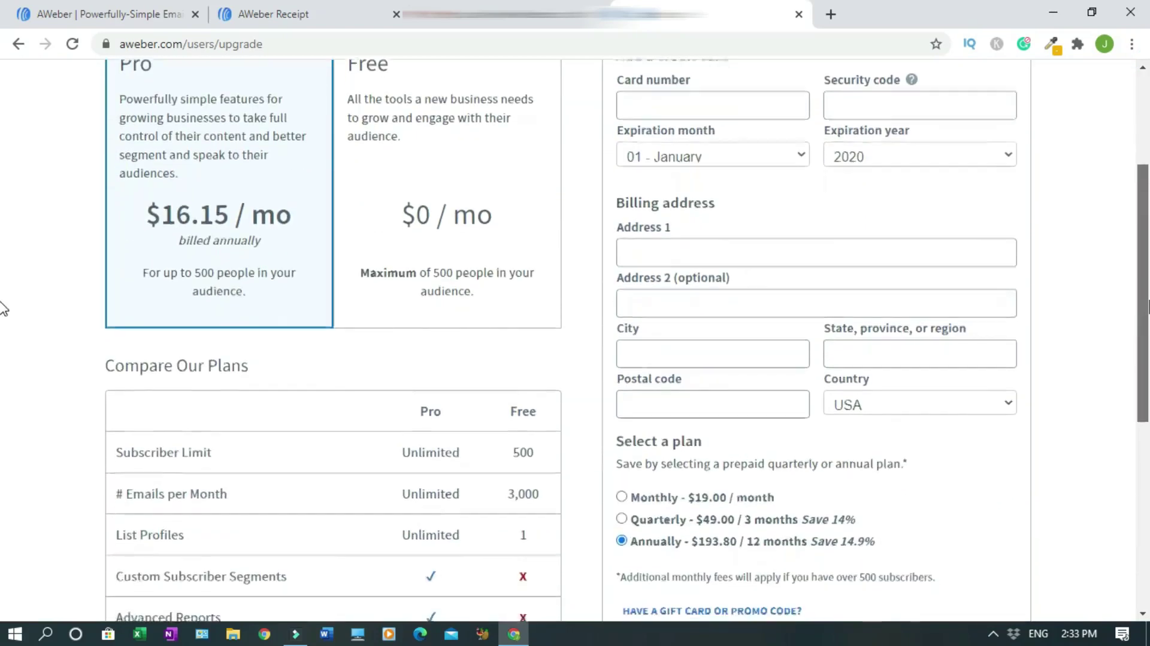
scroll(3, 345, "down", 4)
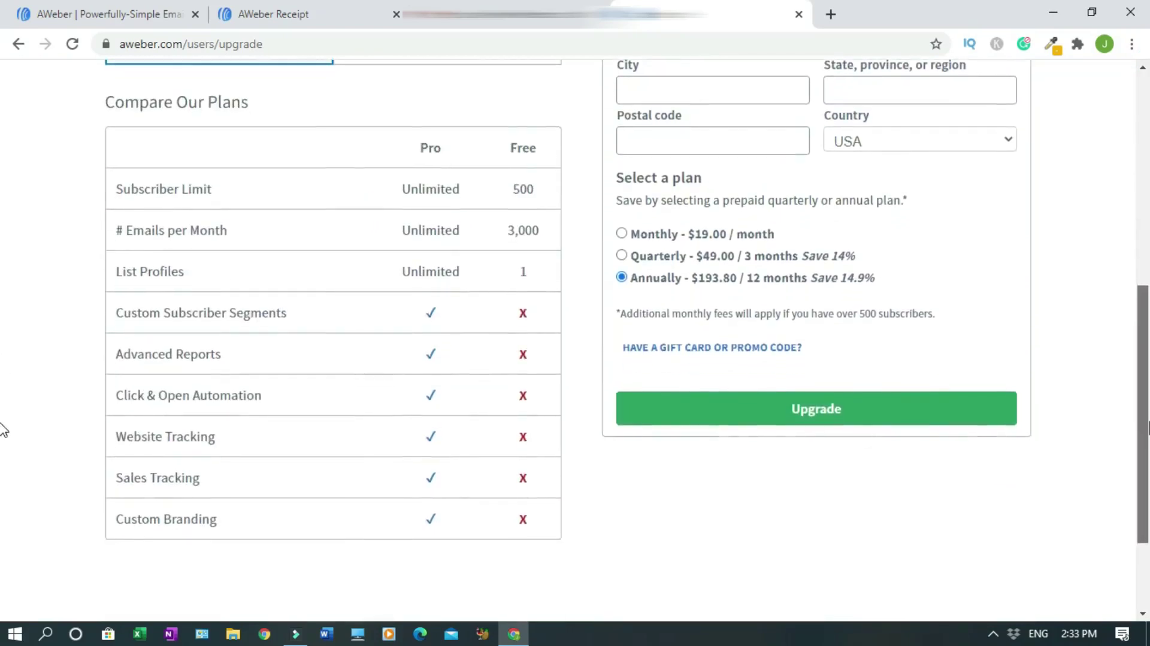
scroll(3, 446, "down", 1)
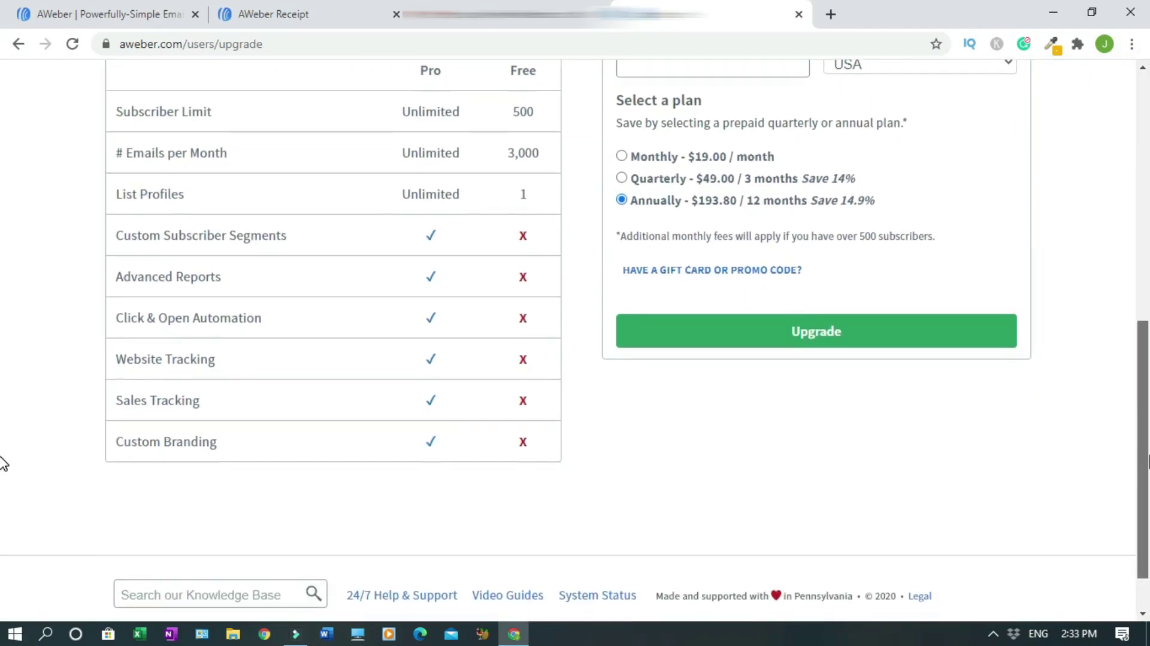
scroll(1122, 236, "up", 7)
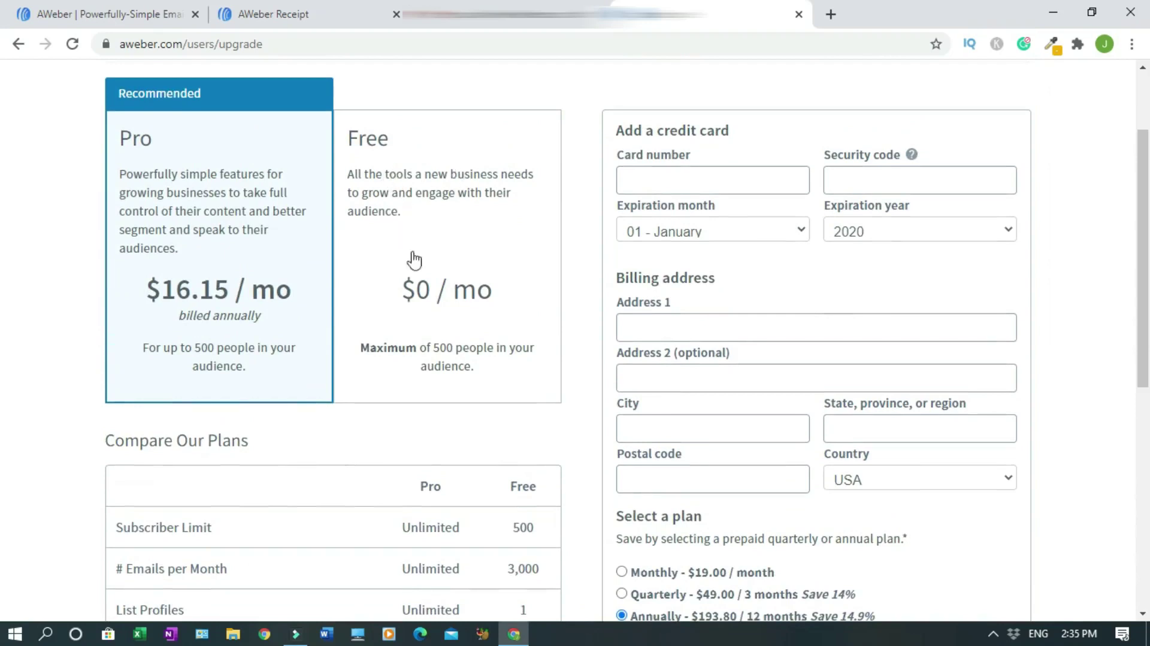
left_click(462, 229)
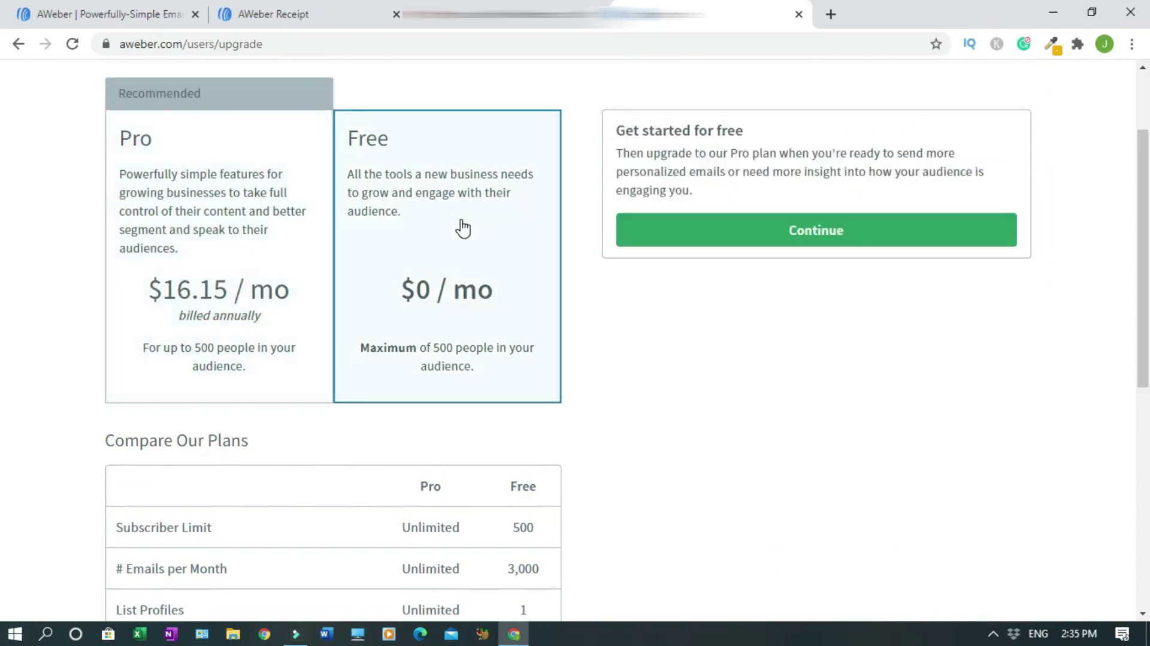
left_click(815, 239)
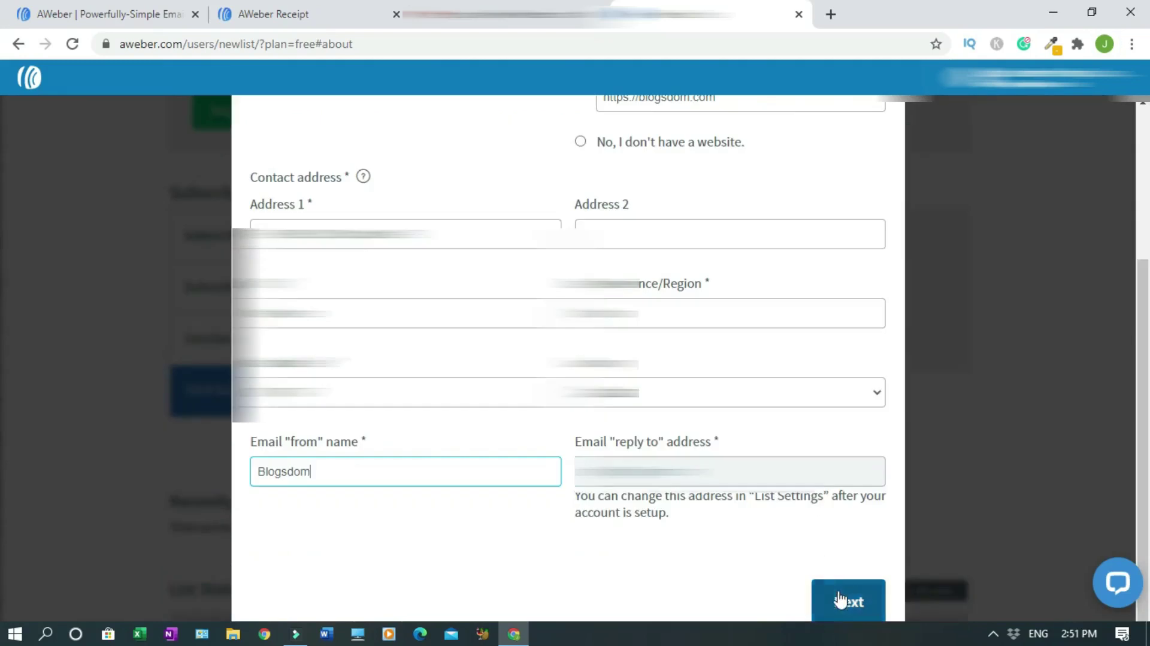
- Name the list 'Online Business & Website Design' with a description for people starting an online business
left_click(843, 604)
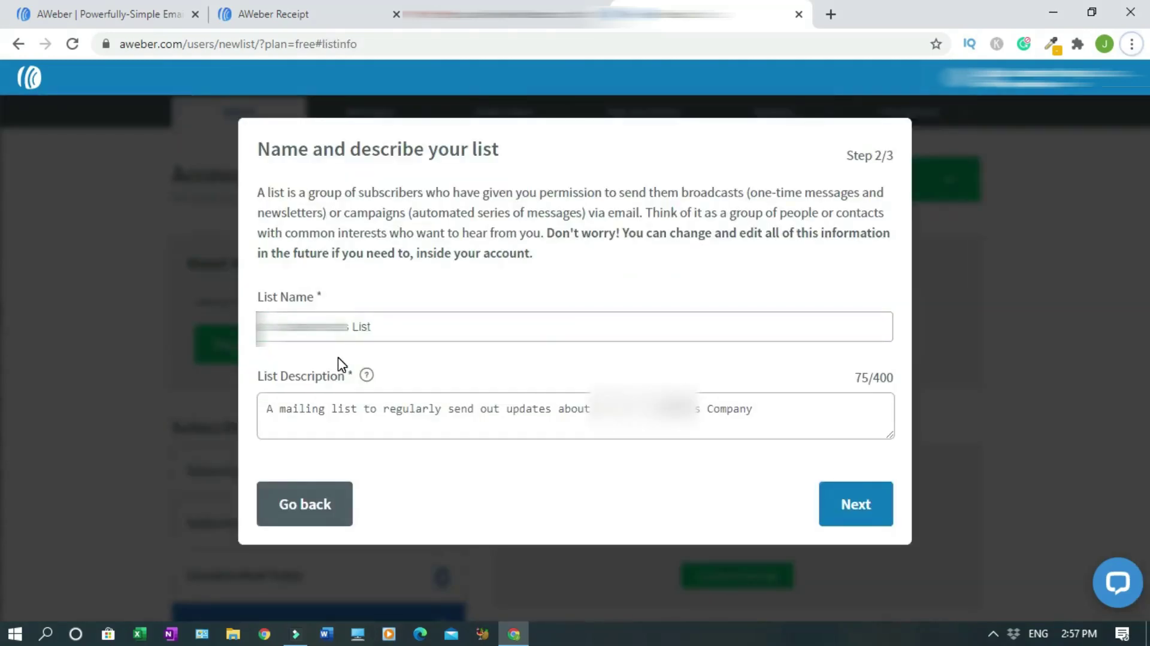
left_click(302, 328)
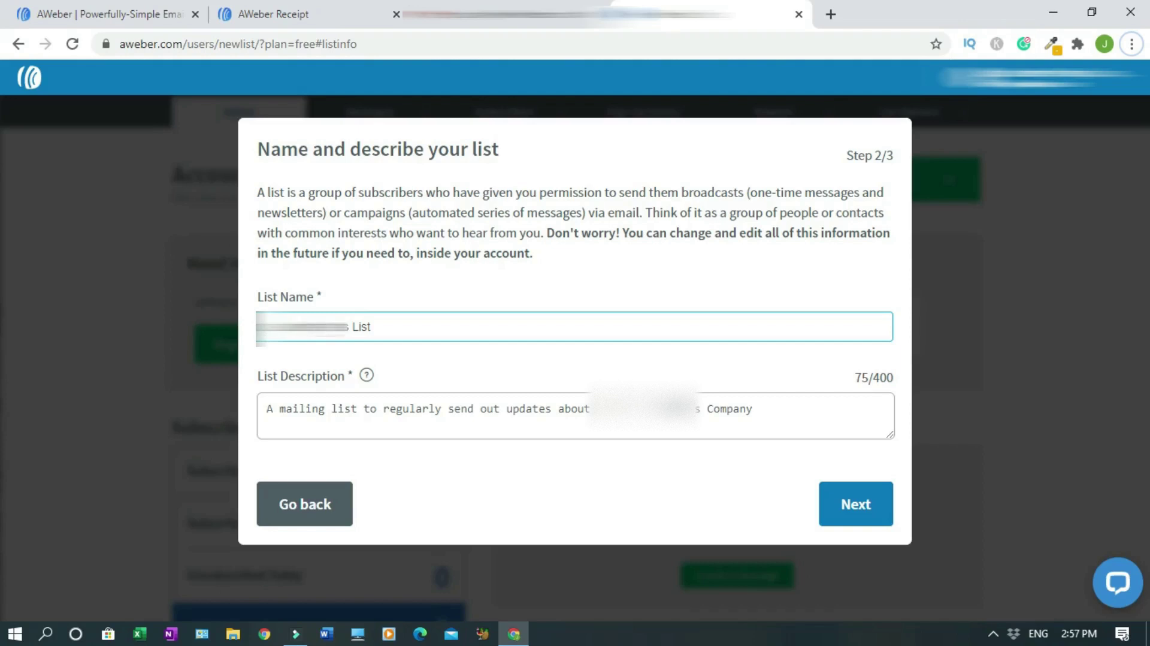
left_click(408, 432)
left_click(353, 334)
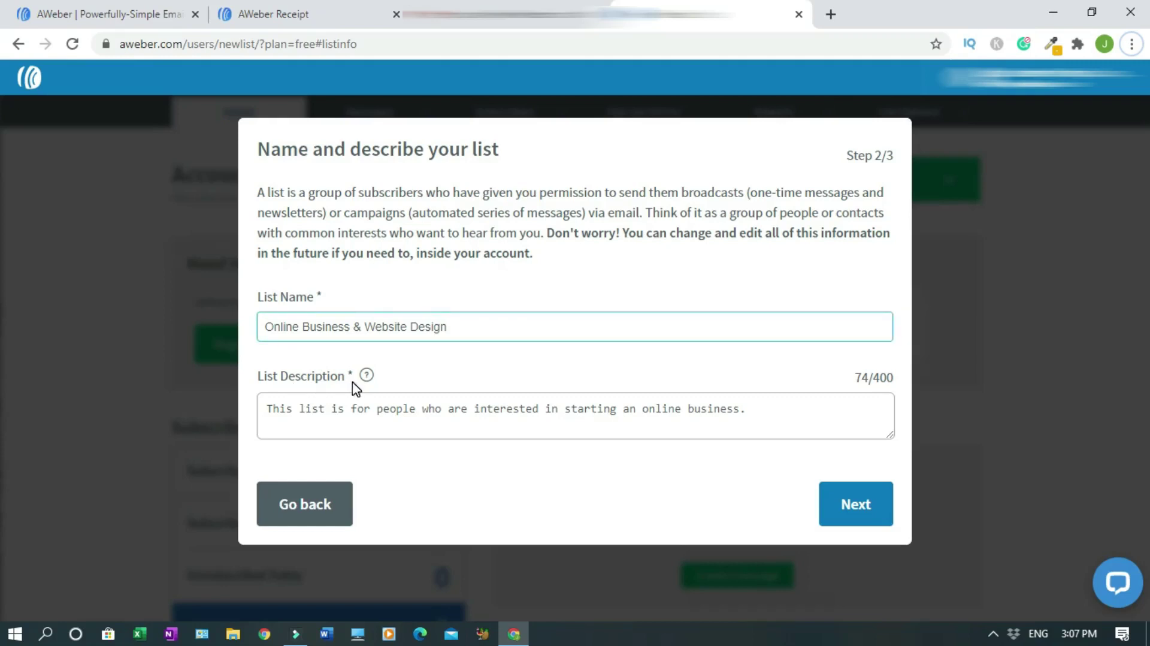
left_click(317, 425)
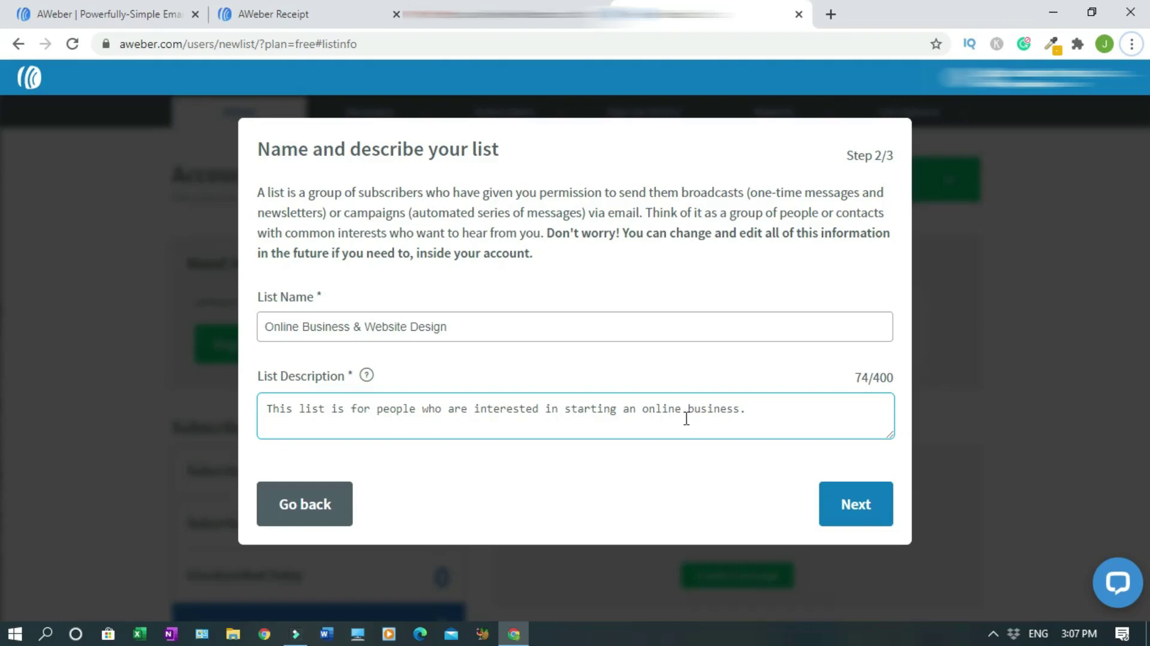
left_click(830, 450)
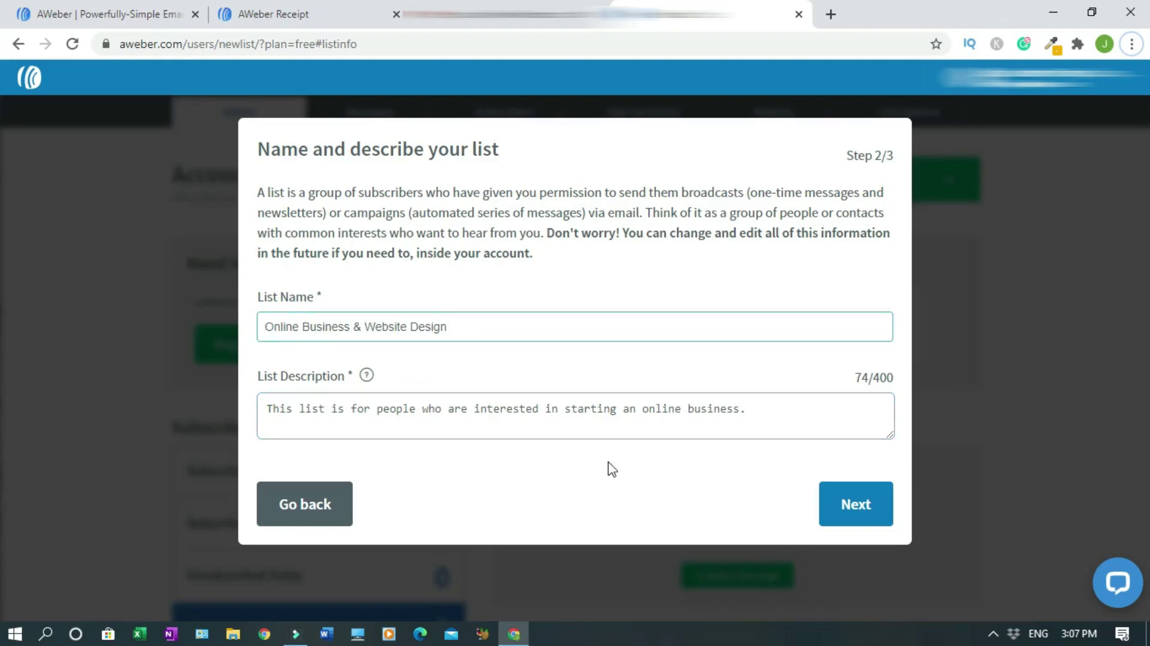
left_click(862, 509)
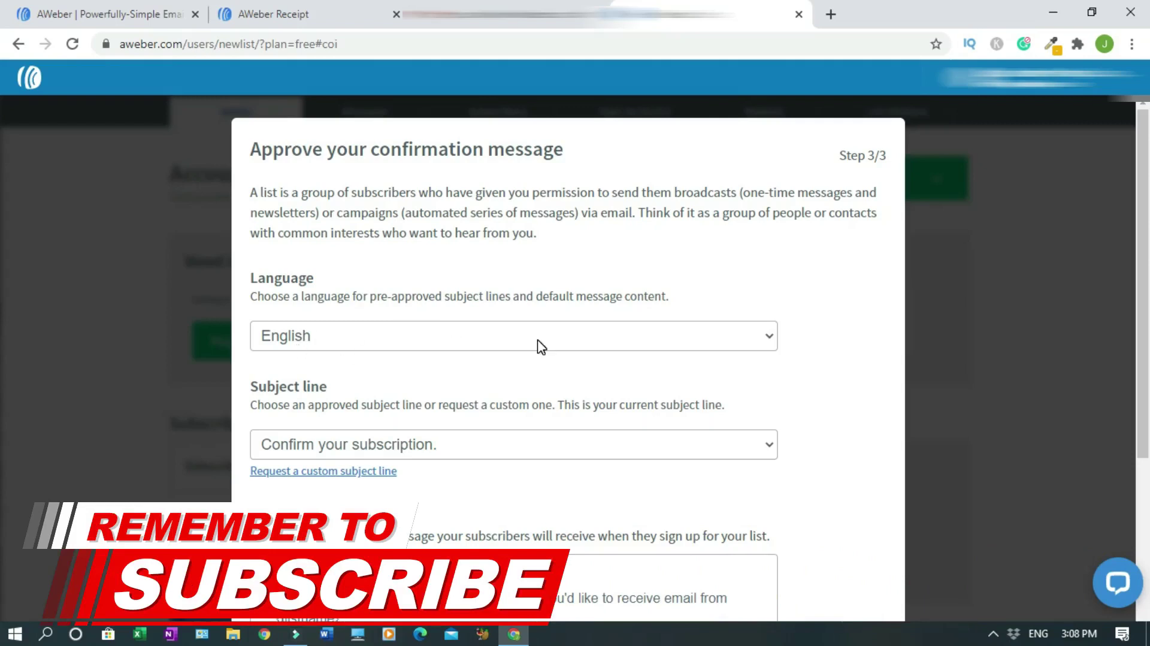
- Review the default English 'Confirm your subscription.' message and complete the setup
scroll(681, 336, "down", 1)
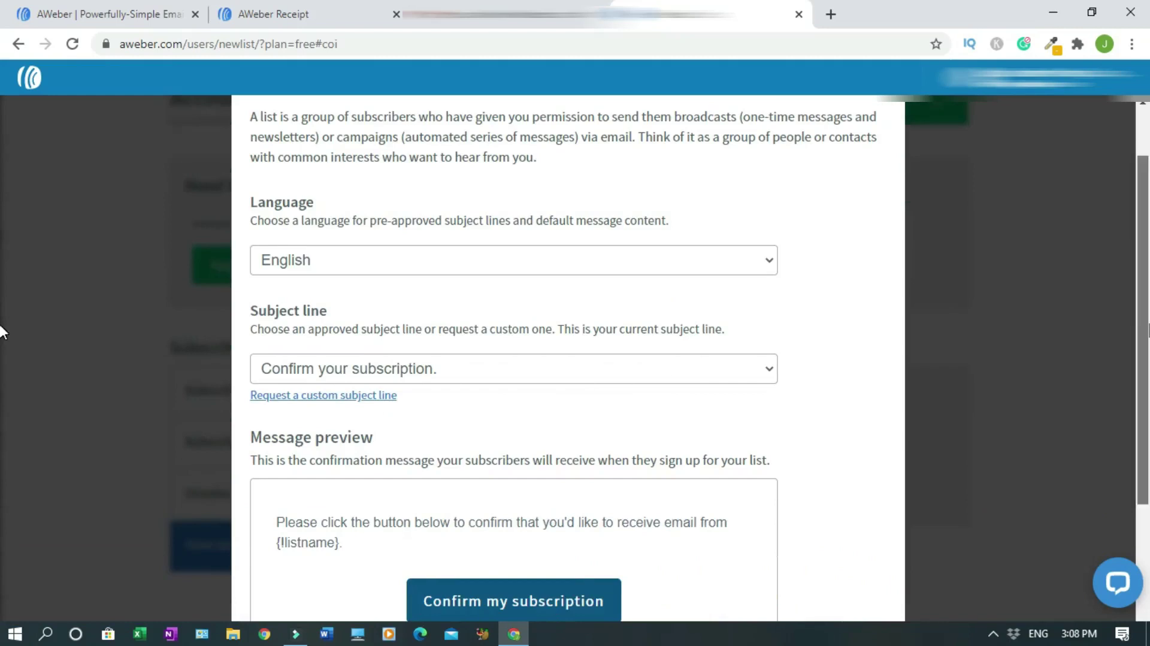
scroll(2, 344, "down", 1)
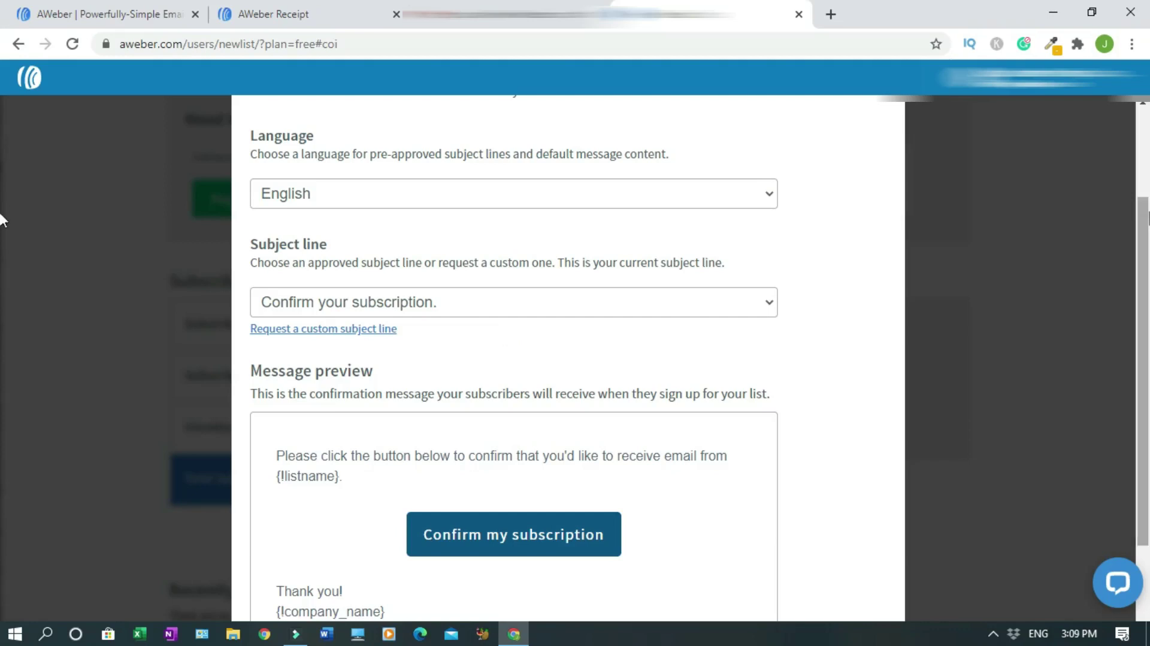
scroll(3, 228, "down", 2)
scroll(2, 258, "down", 3)
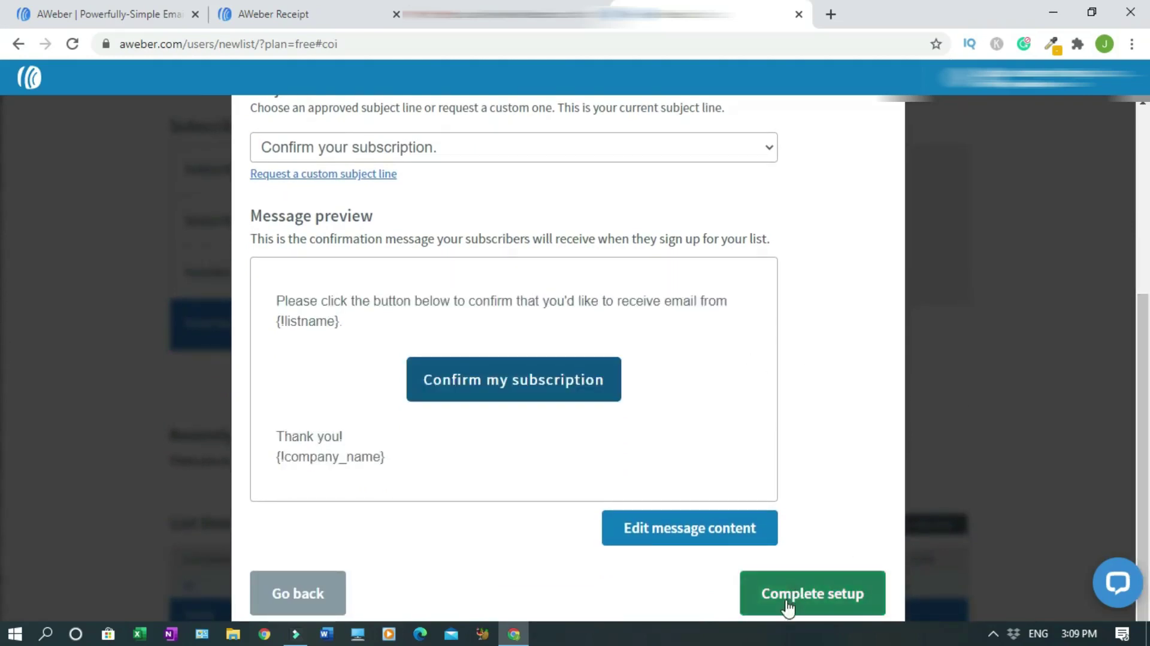
left_click(810, 607)
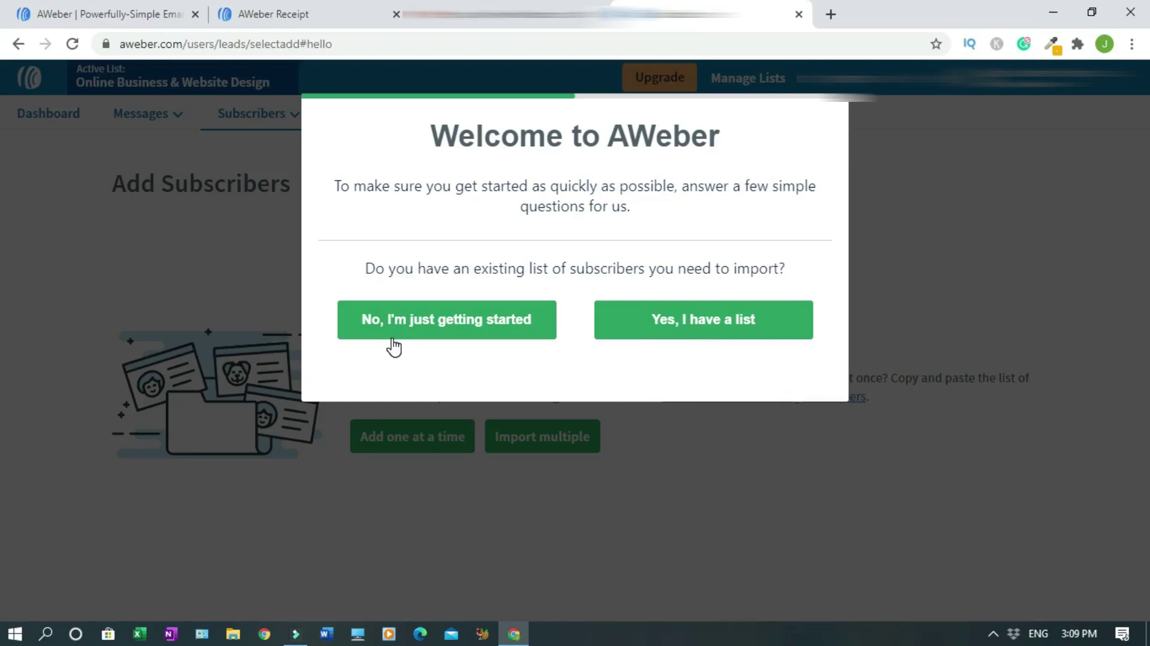
- Answer "No, I'm just getting started" and choose Wordpress as the website platform
left_click(427, 329)
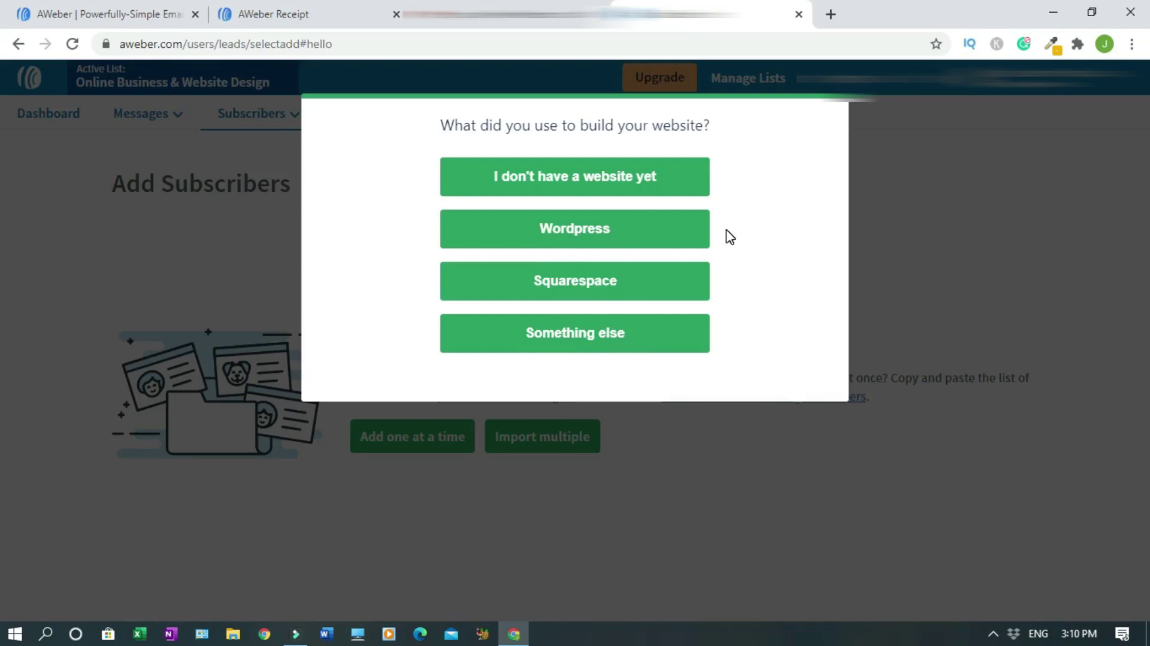
left_click(578, 229)
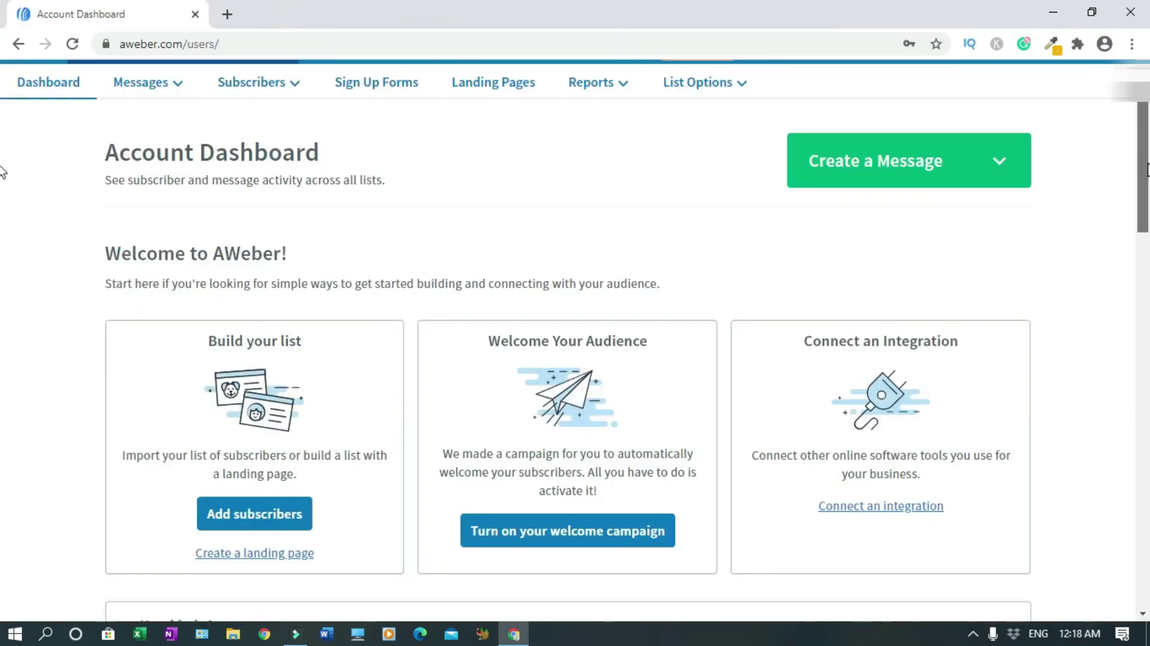
scroll(2, 180, "down", 4)
scroll(2, 233, "down", 12)
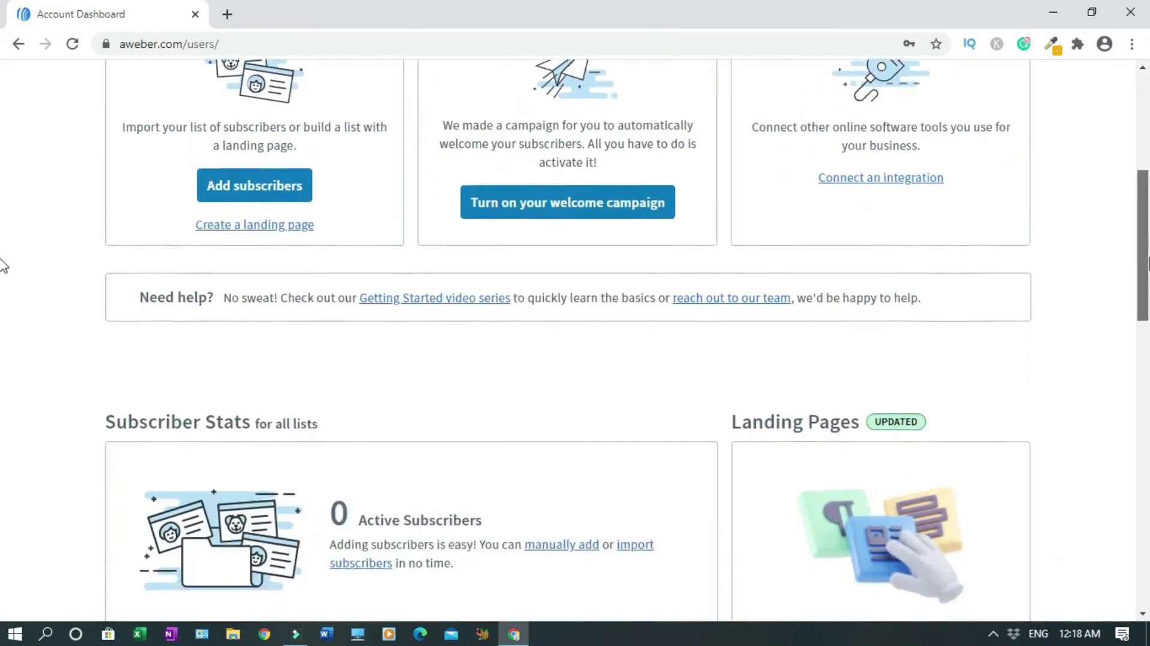
scroll(2, 455, "down", 5)
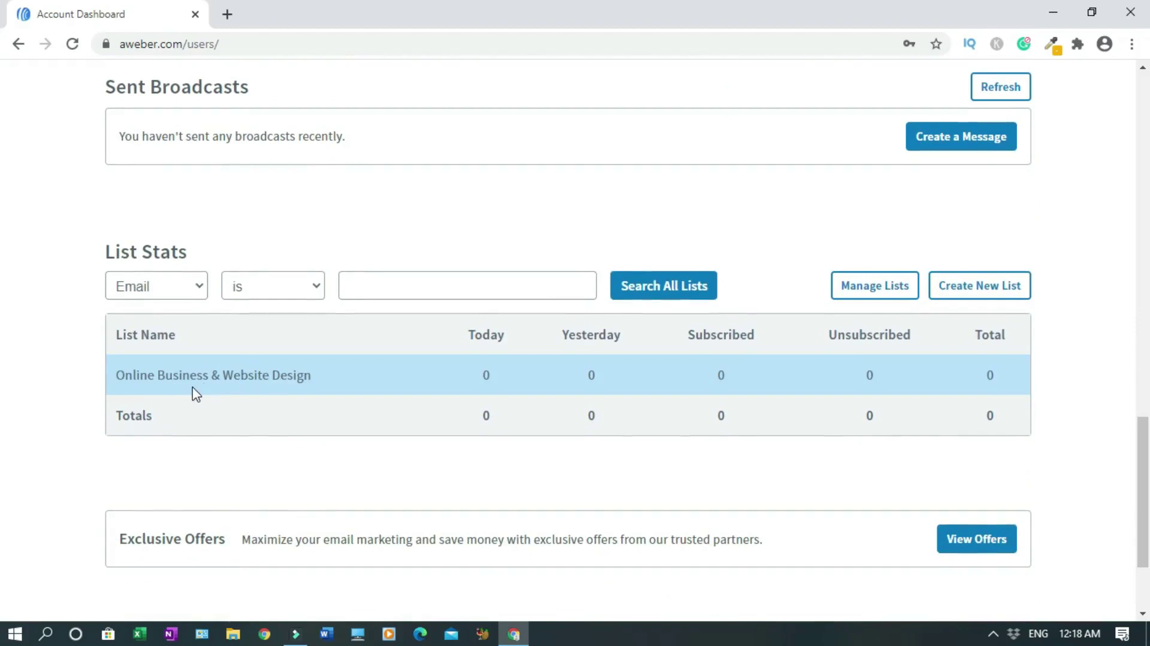
scroll(2, 513, "up", 6)
scroll(2, 416, "up", 12)
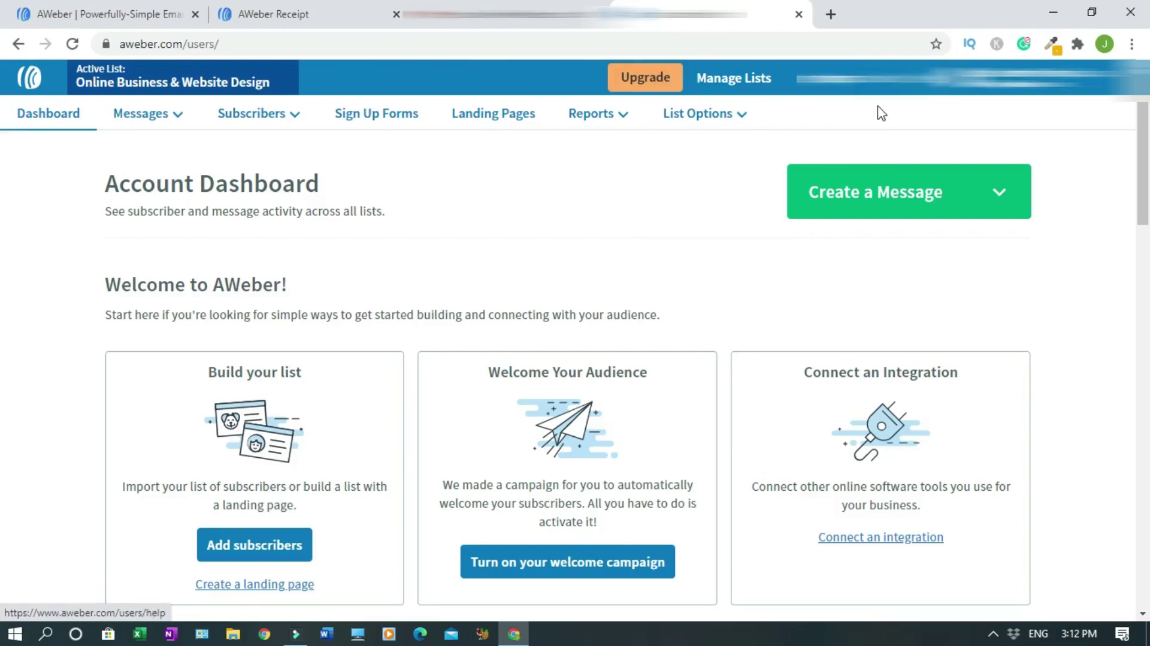
left_click(985, 81)
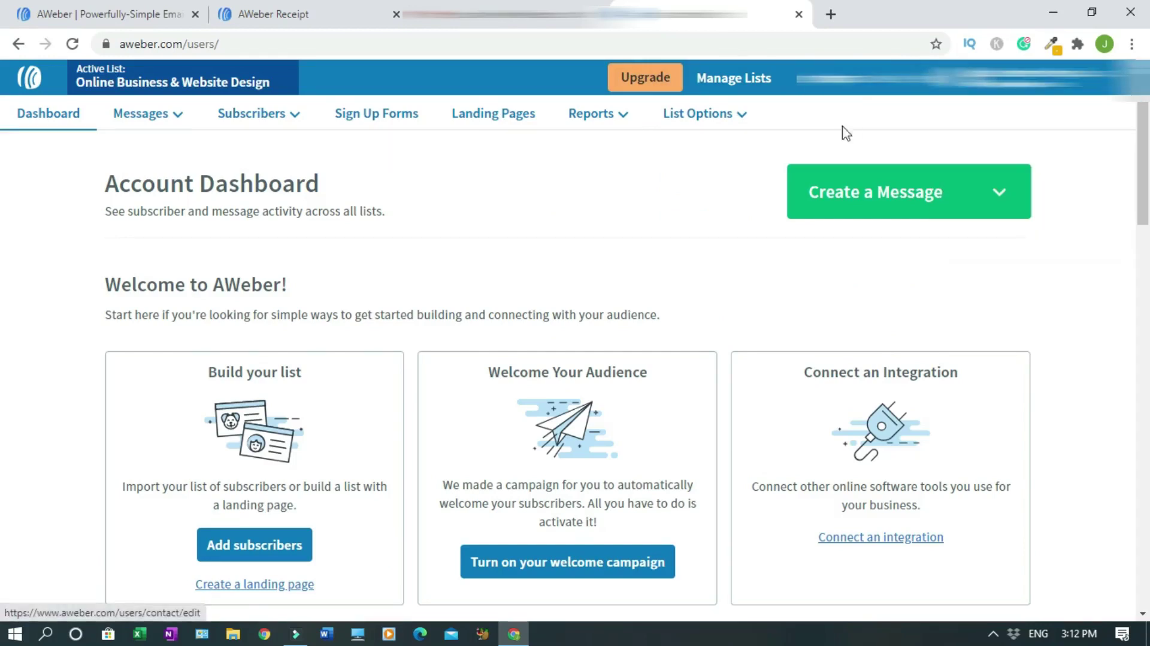
- Browse Messages and Subscribers, ending on Sign Up Forms showing My Web Form
left_click(142, 120)
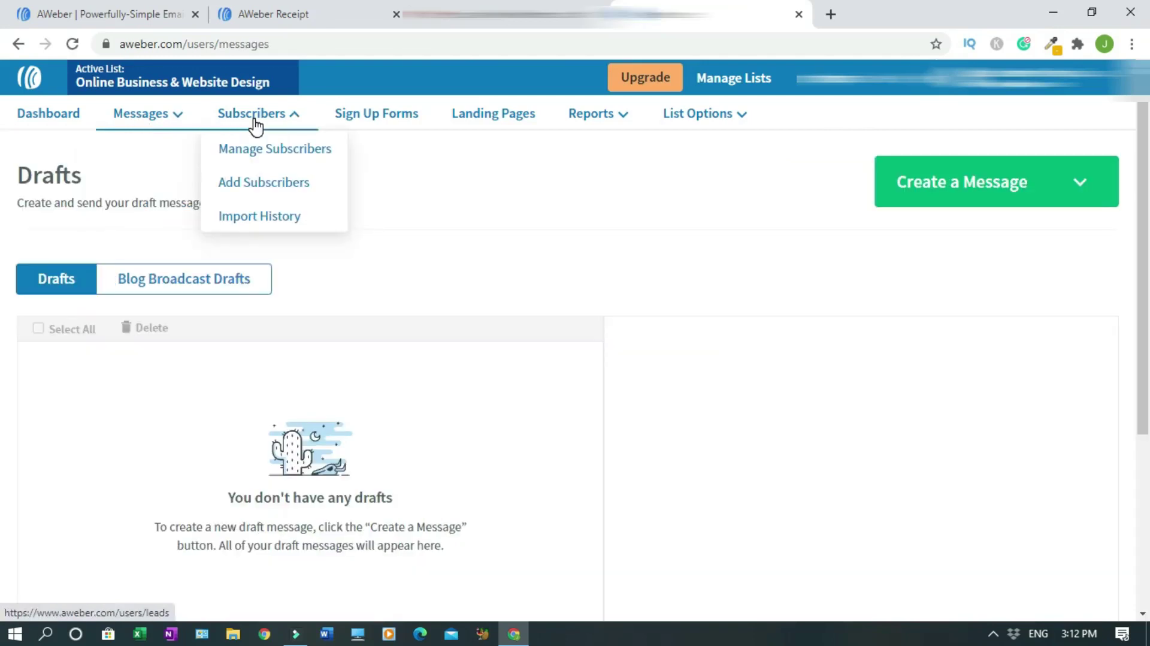
left_click(256, 123)
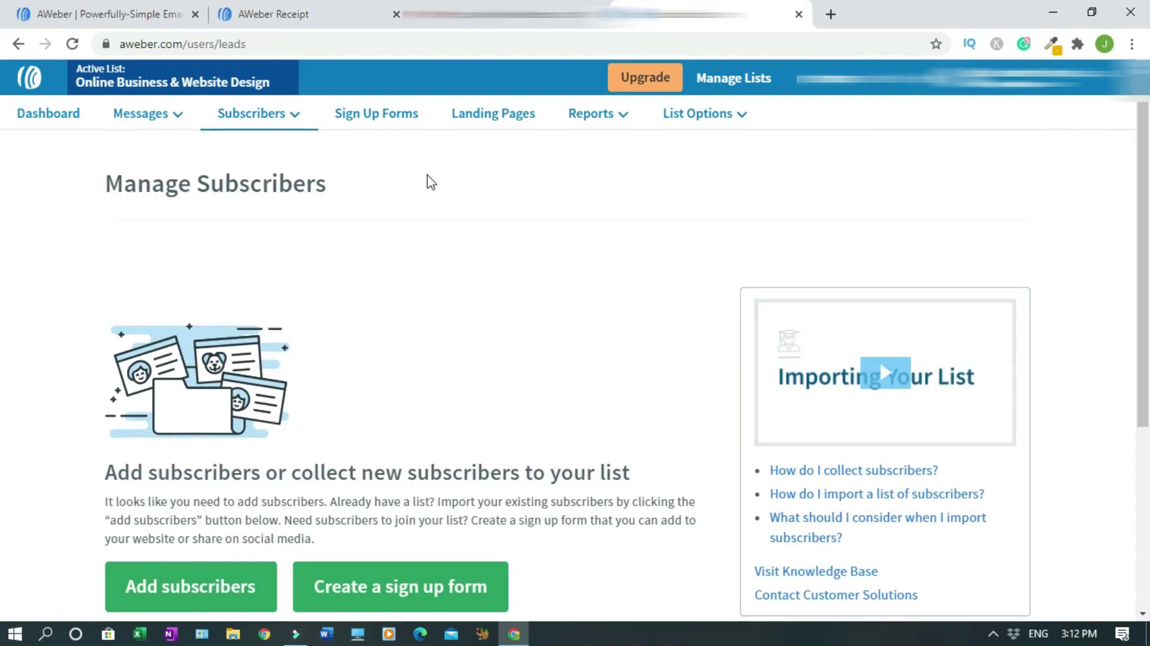
left_click(382, 120)
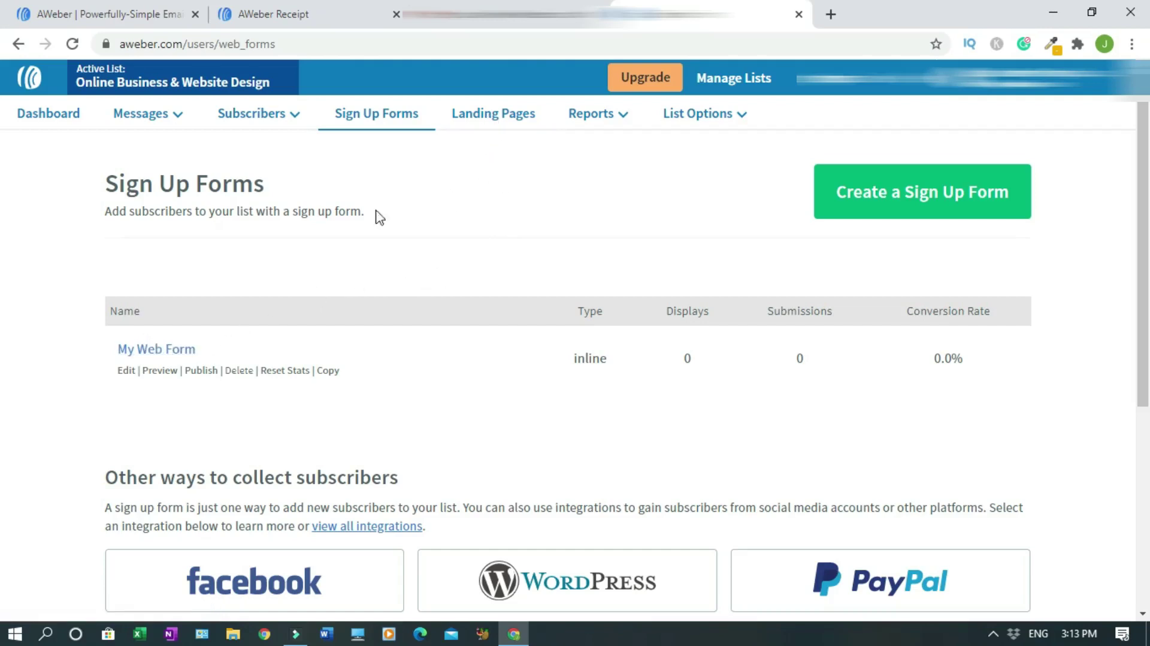
- Open Landing Pages, dismiss the welcome pop-up, and browse templates like Checklist Offer and Link List
left_click(492, 120)
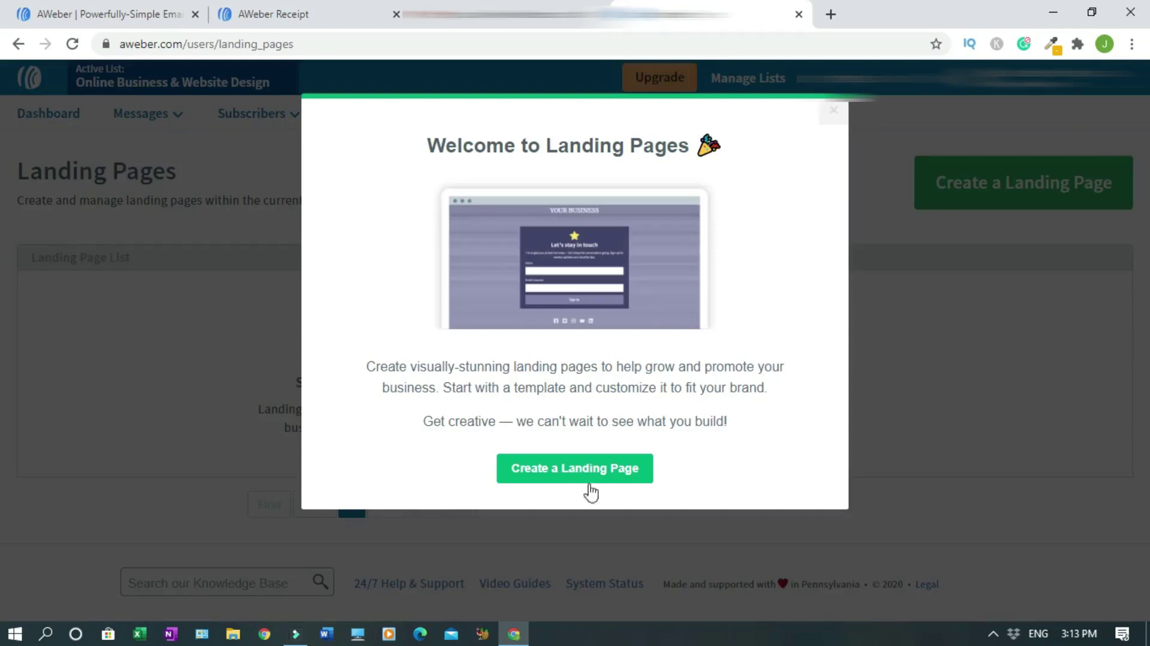
left_click(832, 112)
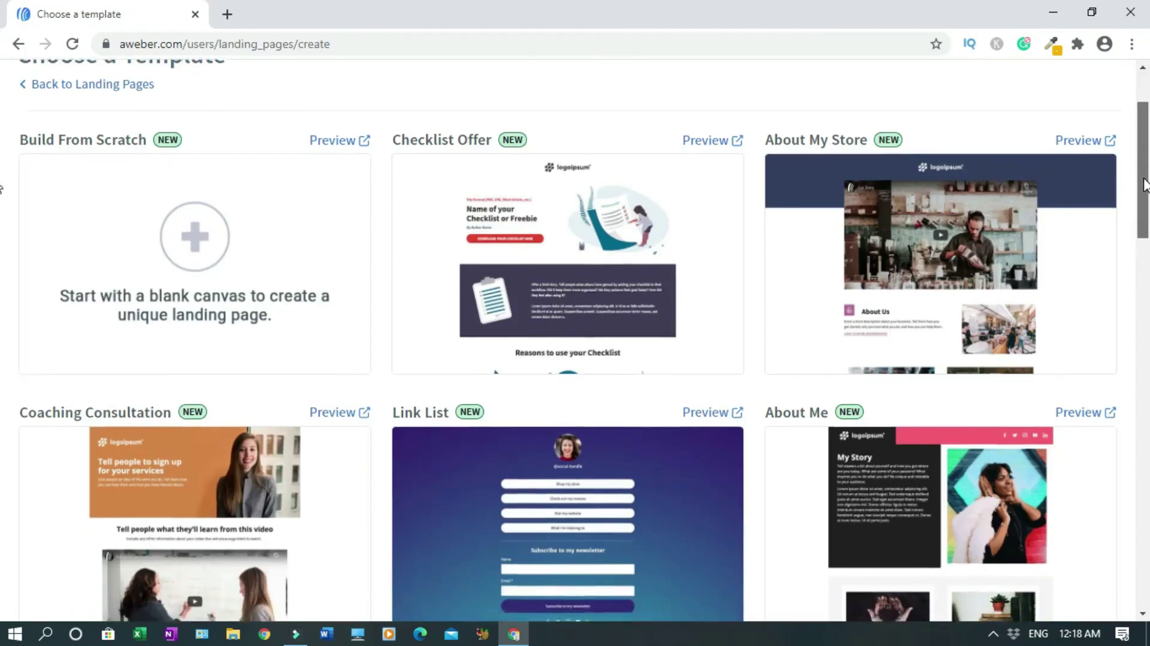
scroll(2, 191, "down", 5)
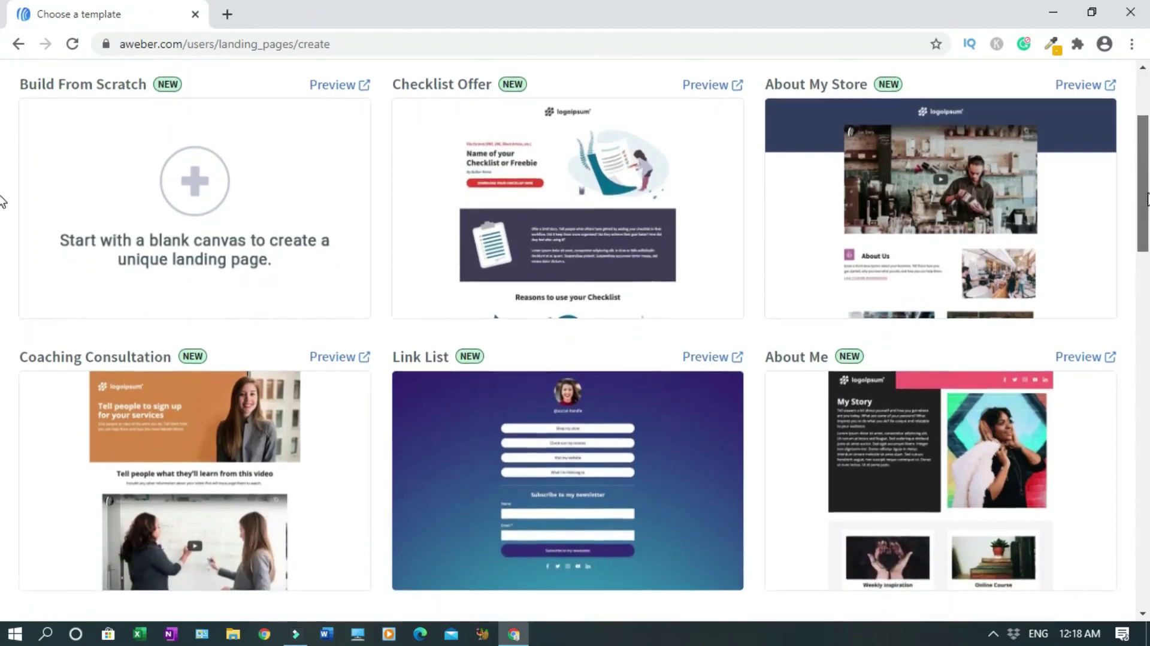
scroll(2, 263, "down", 6)
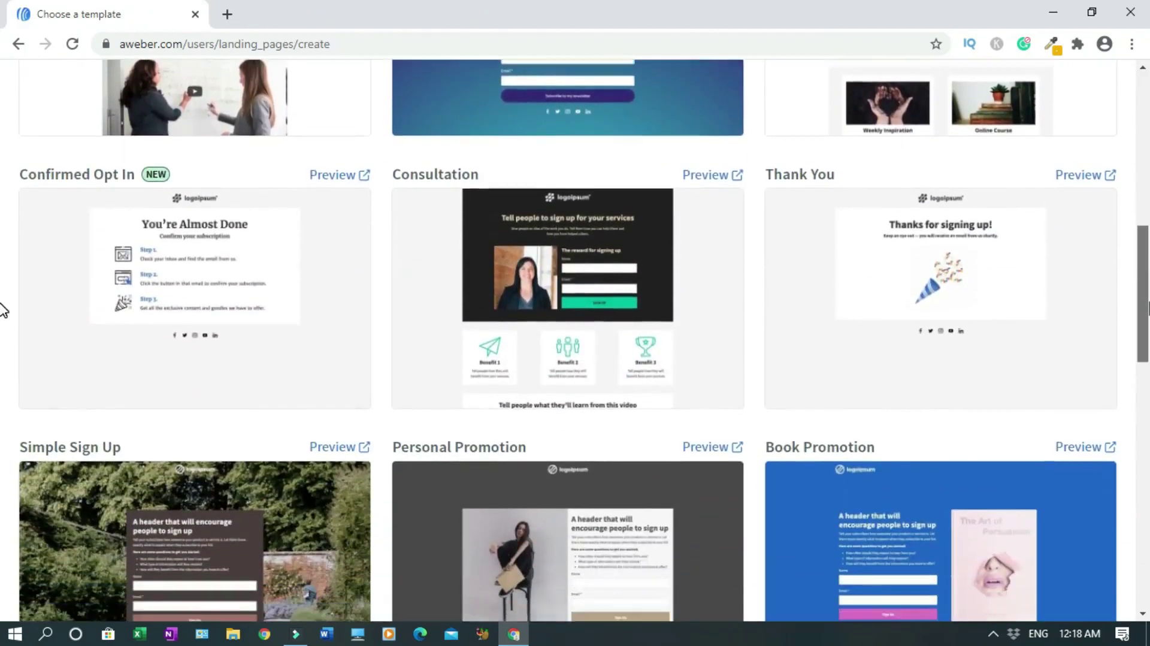
scroll(1, 354, "down", 9)
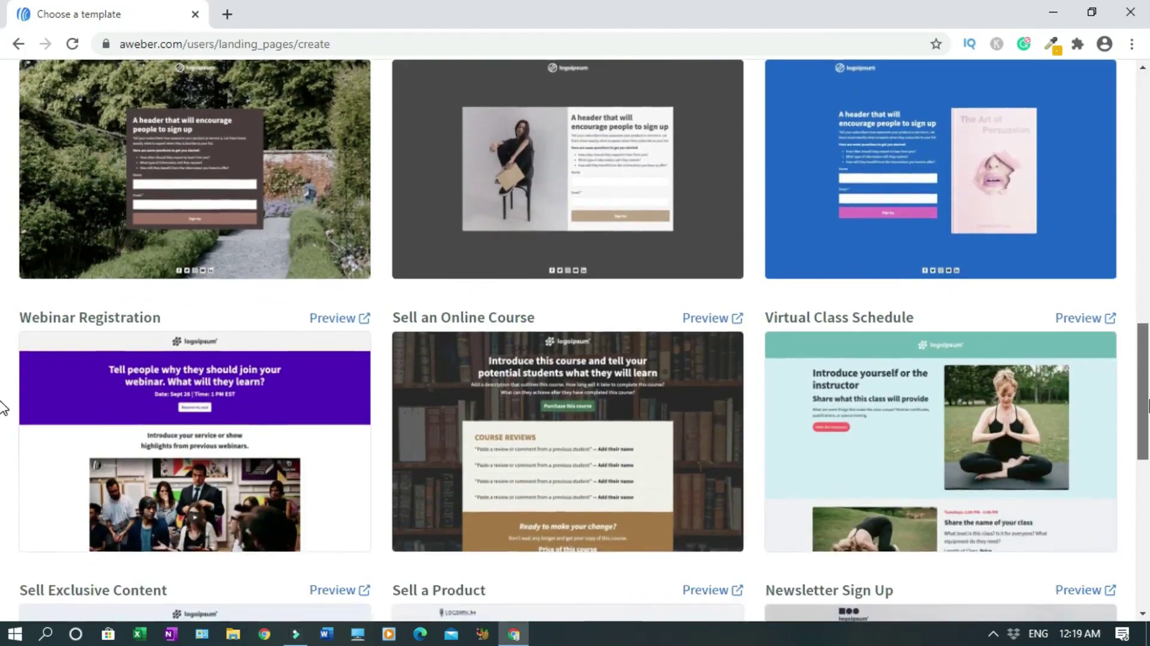
scroll(1, 479, "down", 5)
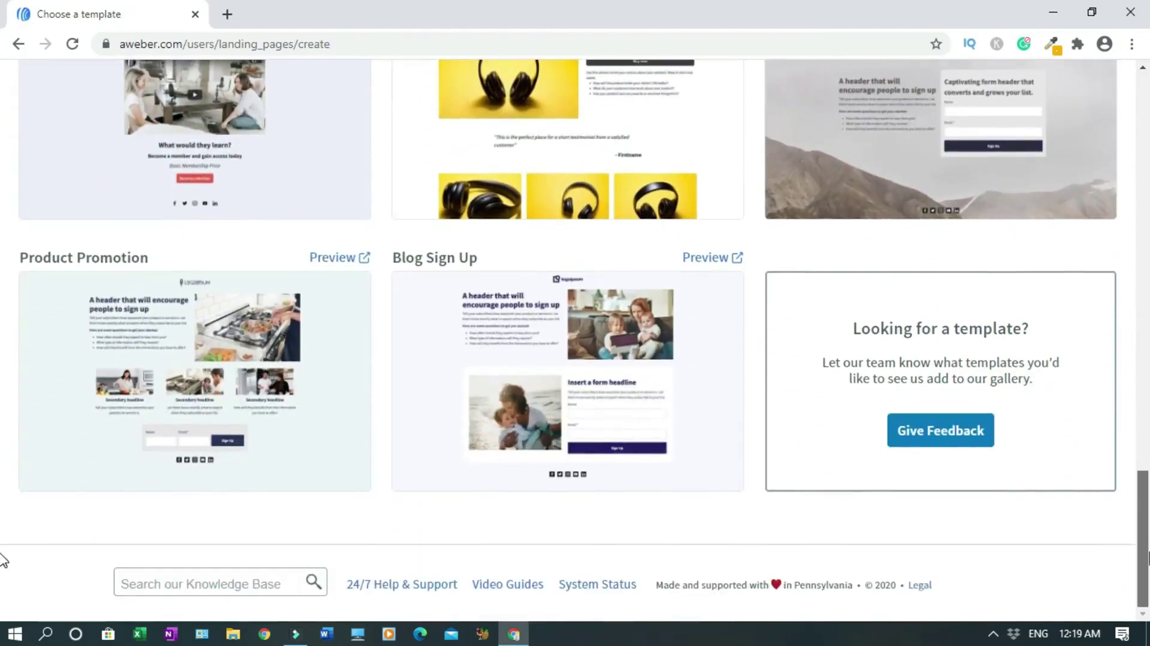
scroll(2, 554, "up", 12)
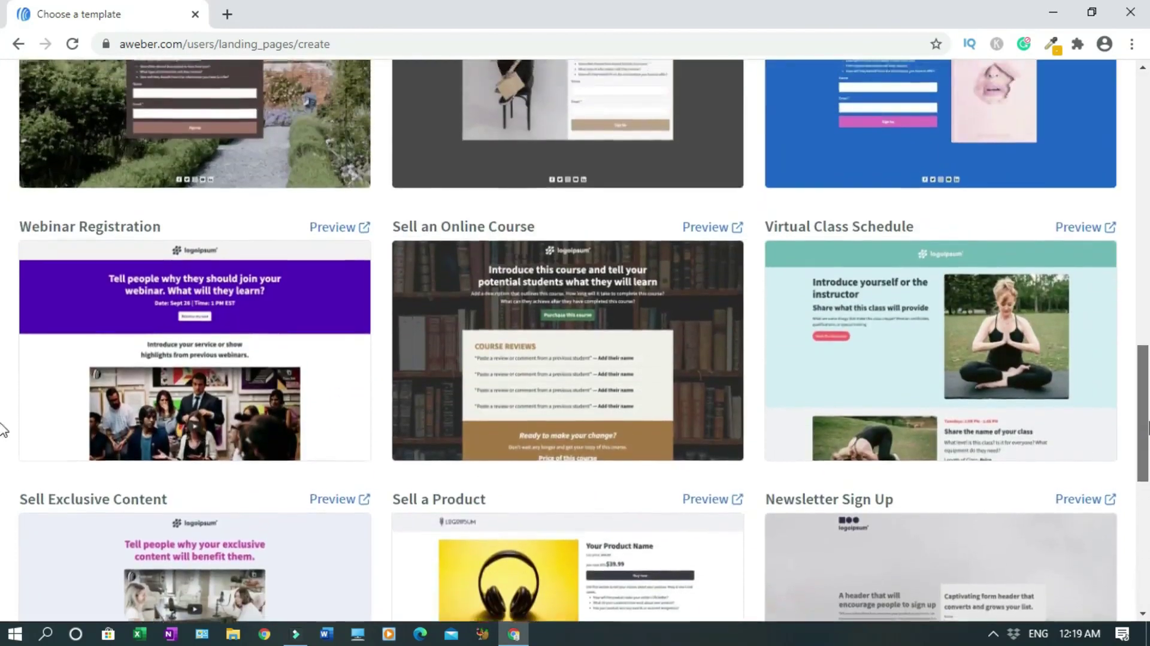
scroll(3, 376, "up", 12)
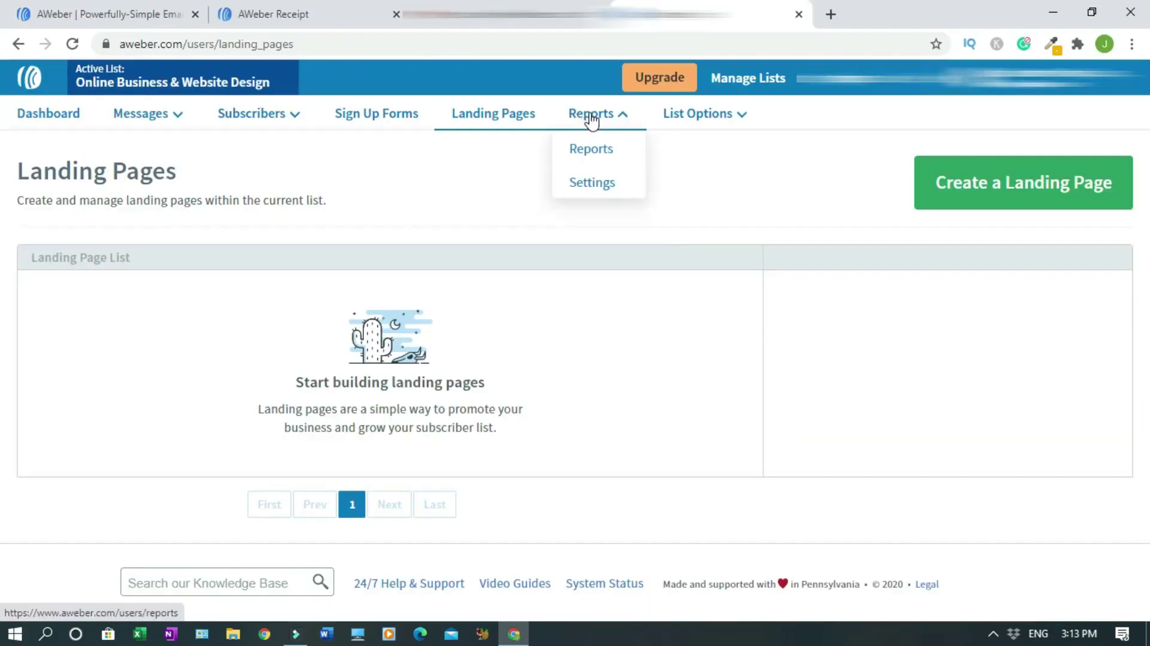
- Return to the Account Dashboard from the top navigation bar
mouse_move(665, 123)
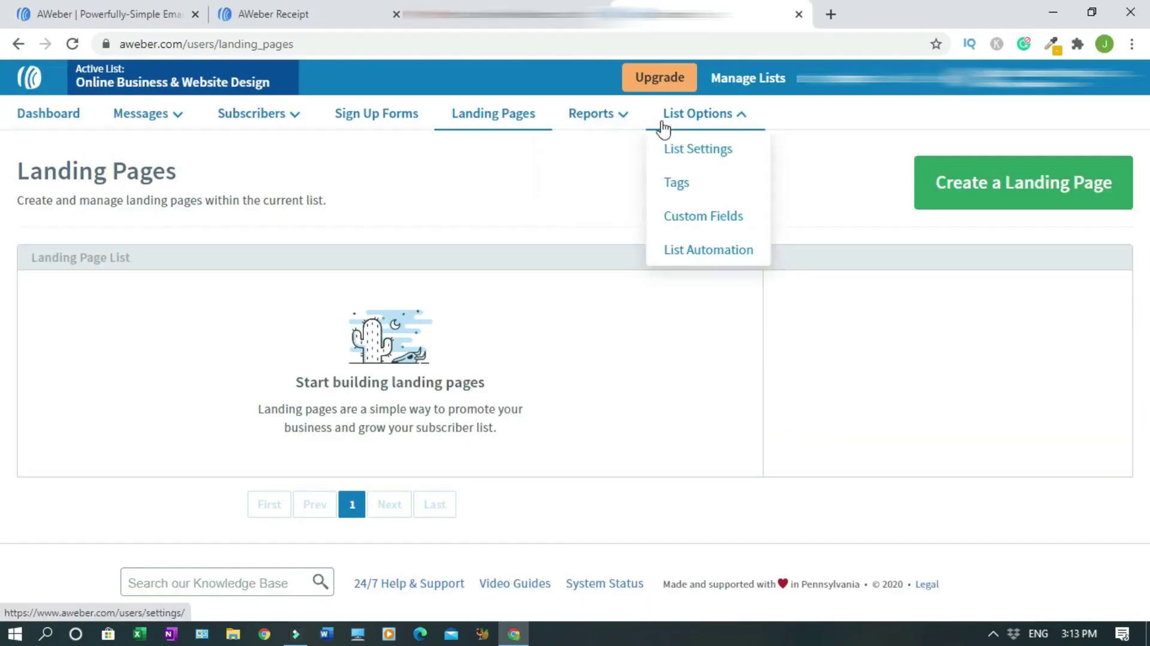
left_click(33, 118)
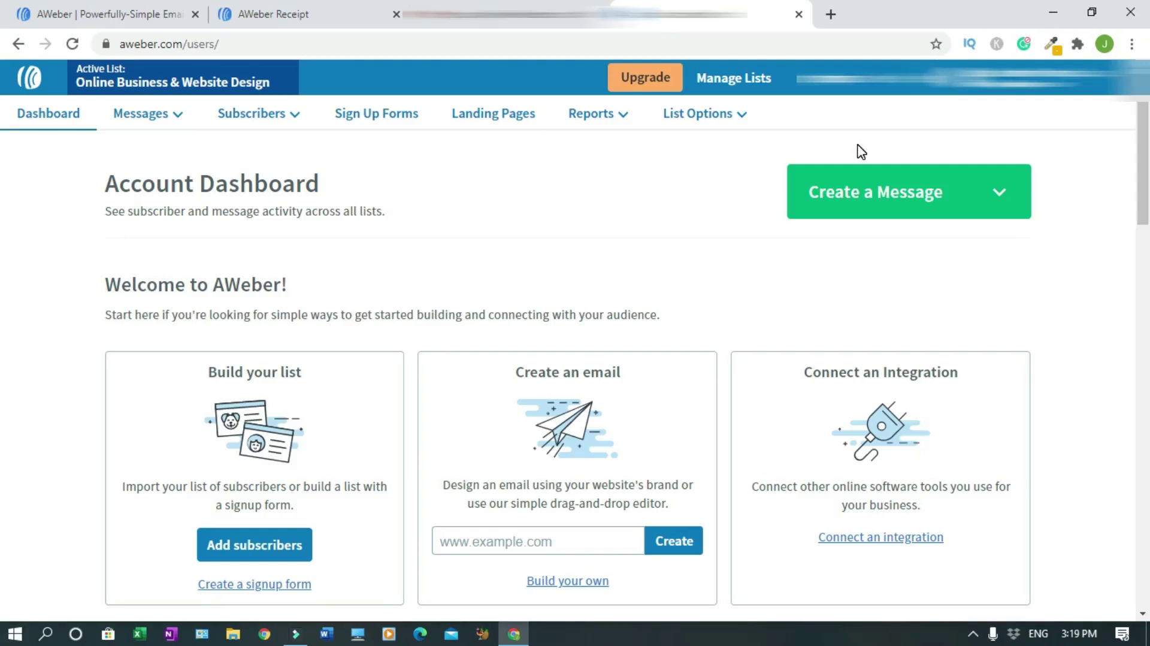
- Log out of AWeber through the account menu at the top right
left_click(1027, 78)
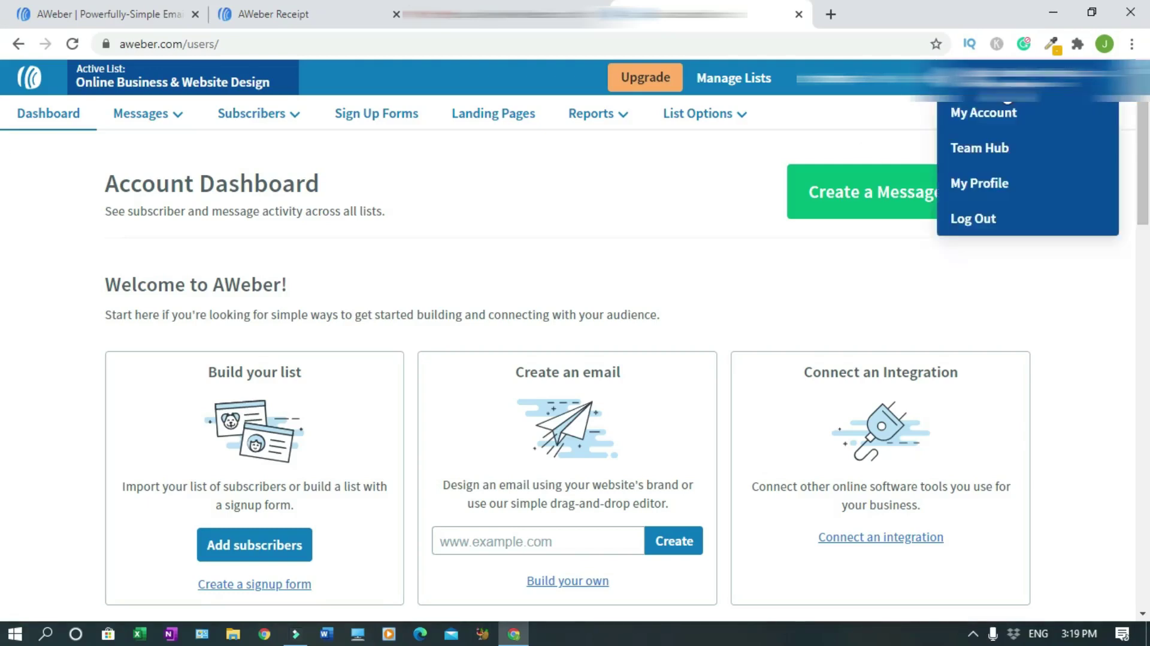
left_click(976, 226)
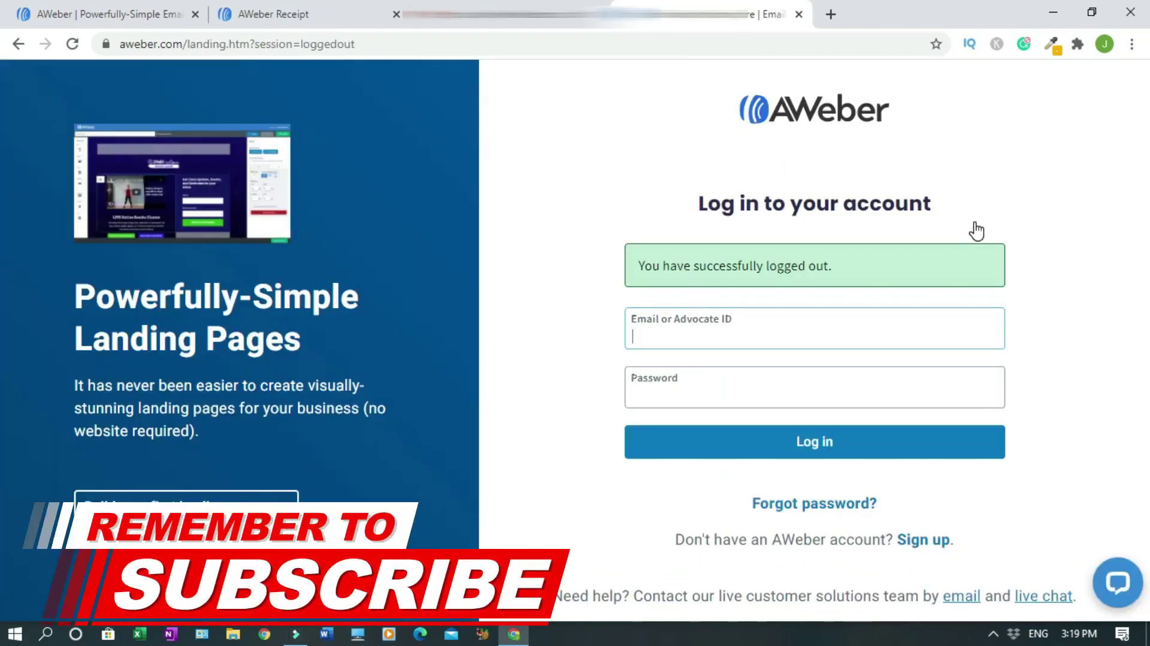